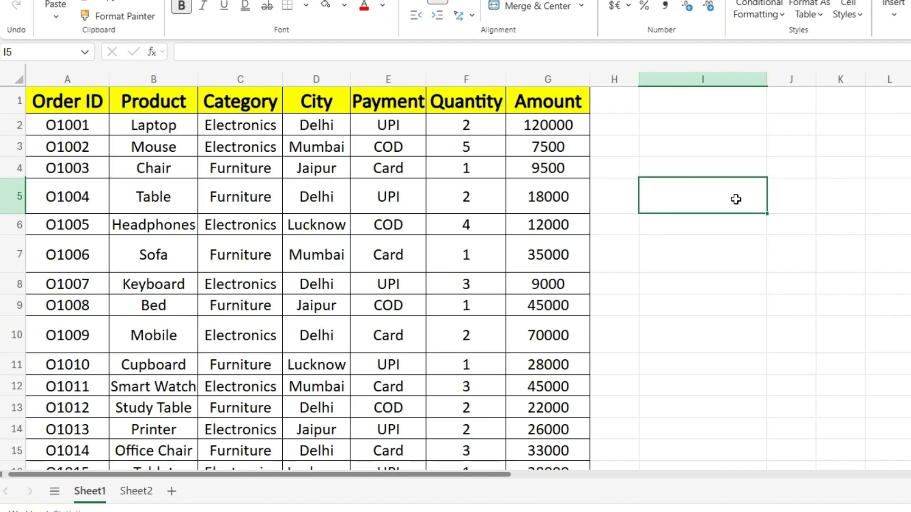
Begin a SUMIF formula in cell I5 with the City range D2:D16 and the criterion "delhi"
text(=sum)
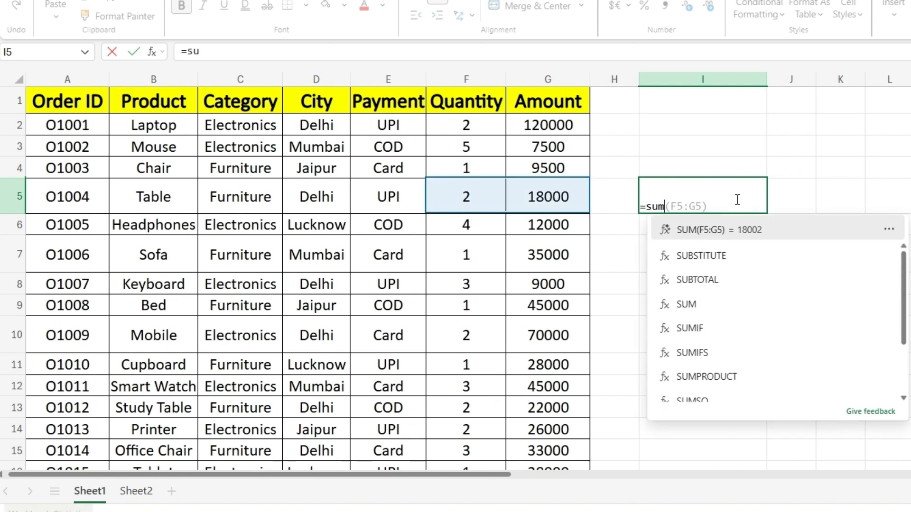
text(if()
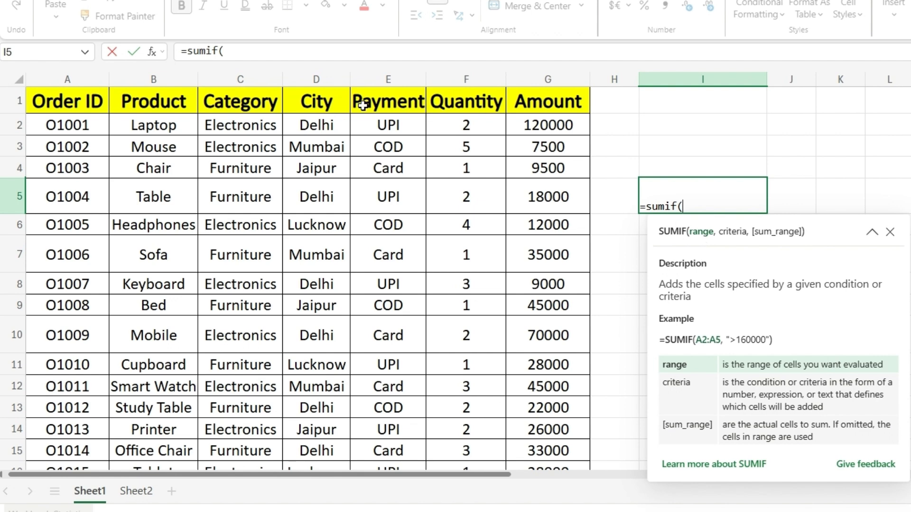
drag(316, 124, 337, 309)
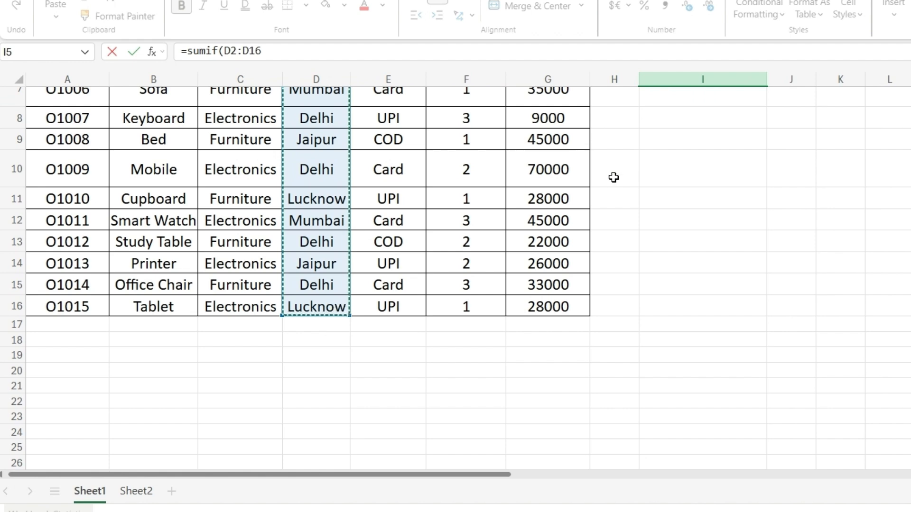
scroll(866, 299, up, 2)
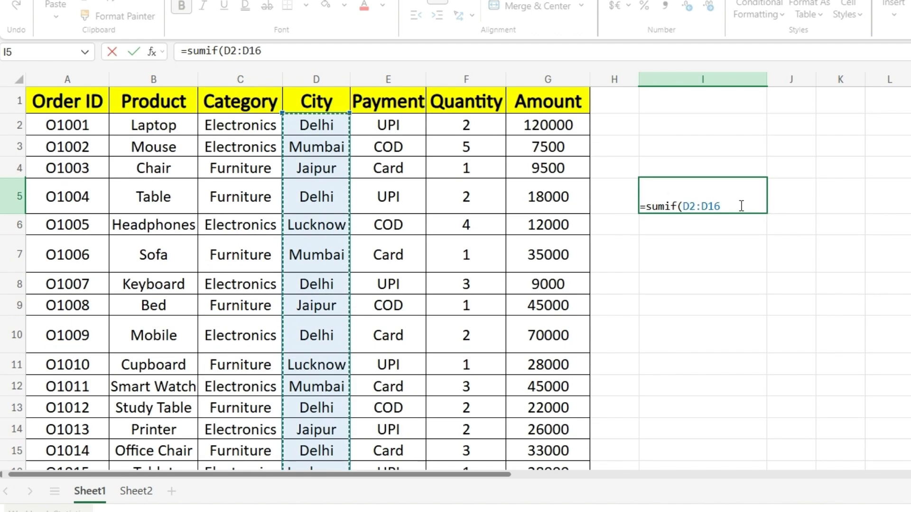
text(,)
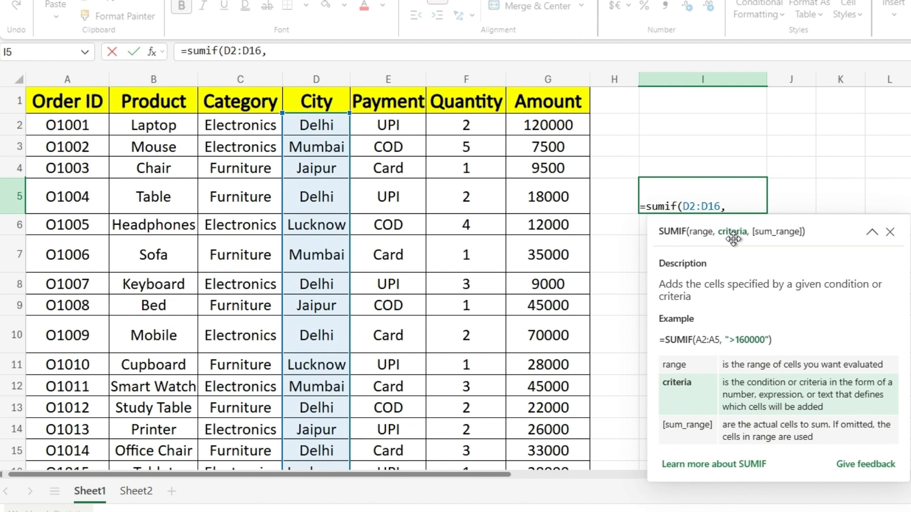
text("delhi)
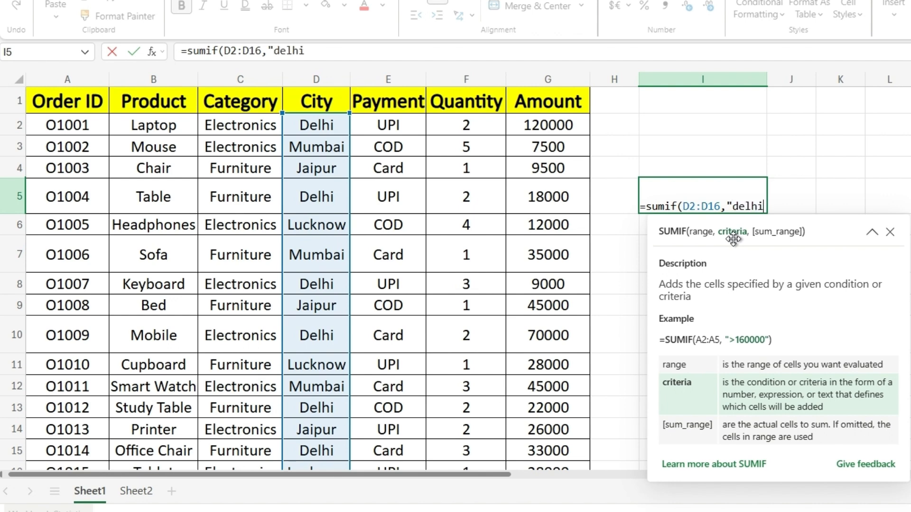
text(")
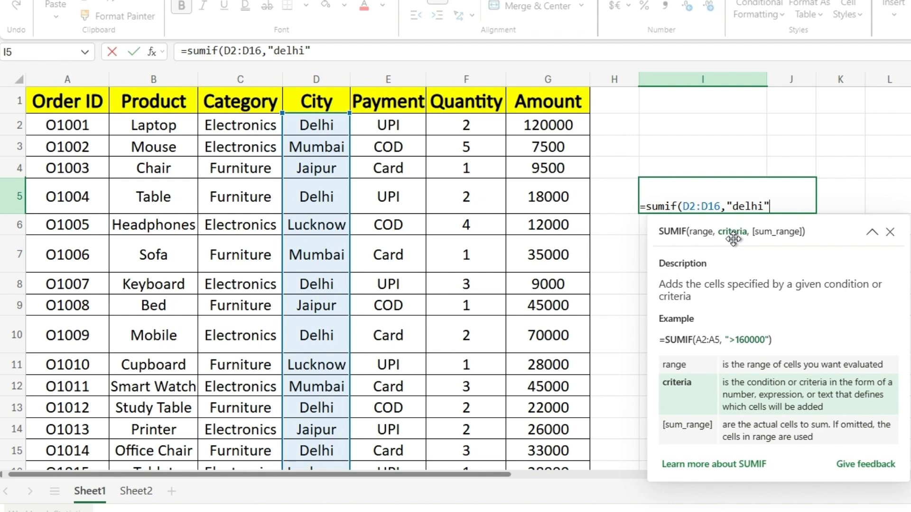
text(,)
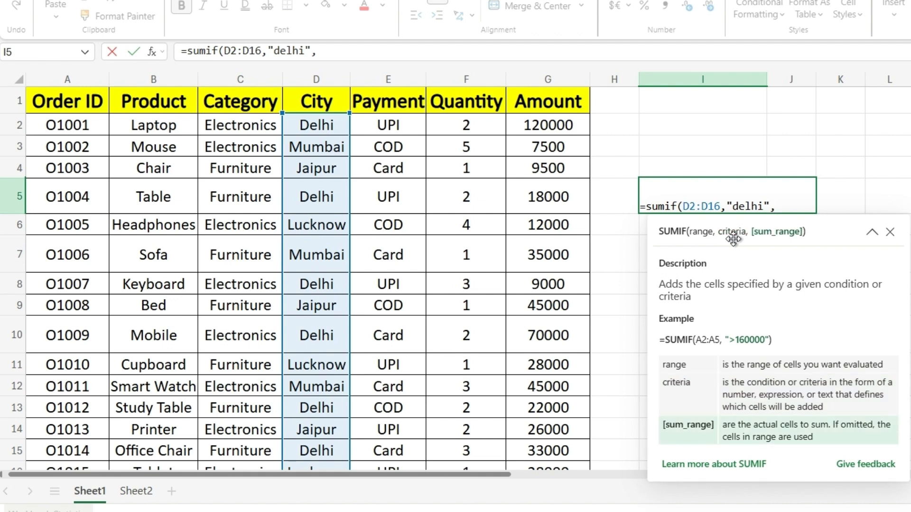
Complete the I5 SUMIF formula with the Amount cells G2:G16 as the sum range
mouse_move(730, 208)
drag(543, 134, 544, 290)
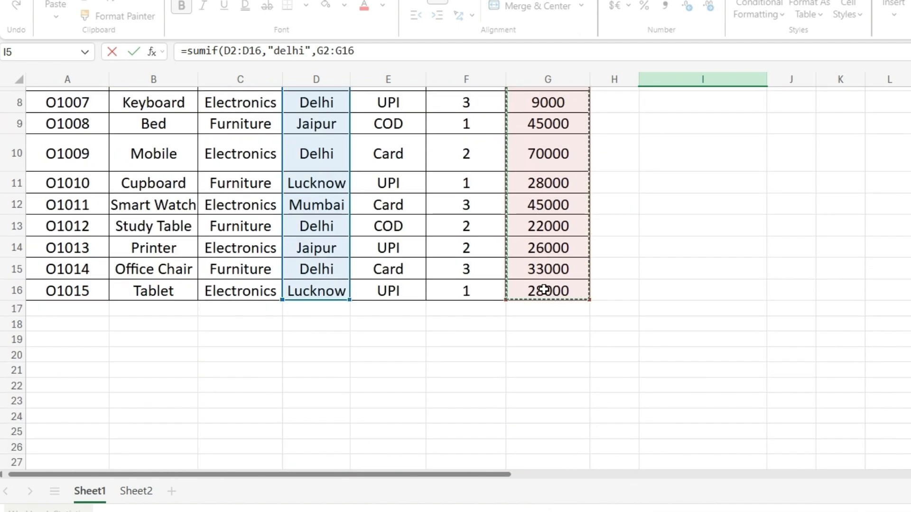
scroll(707, 240, up, 3)
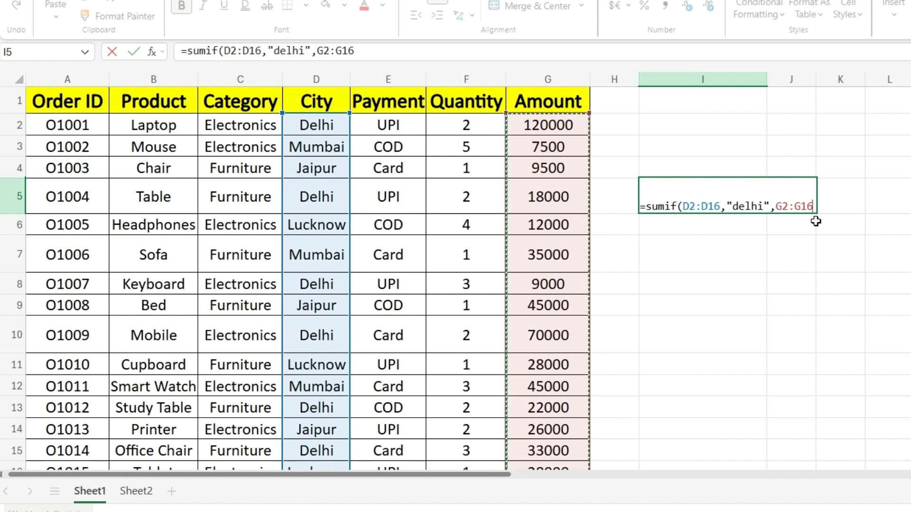
text())
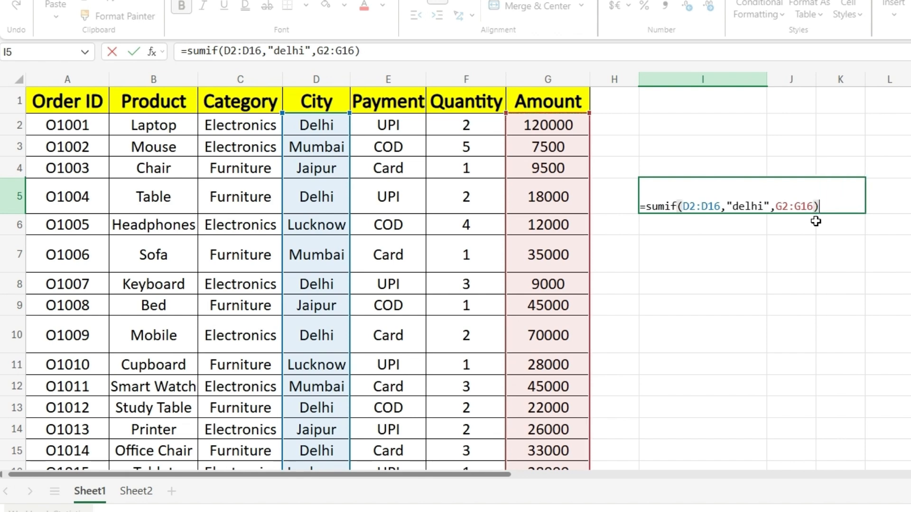
key(Return)
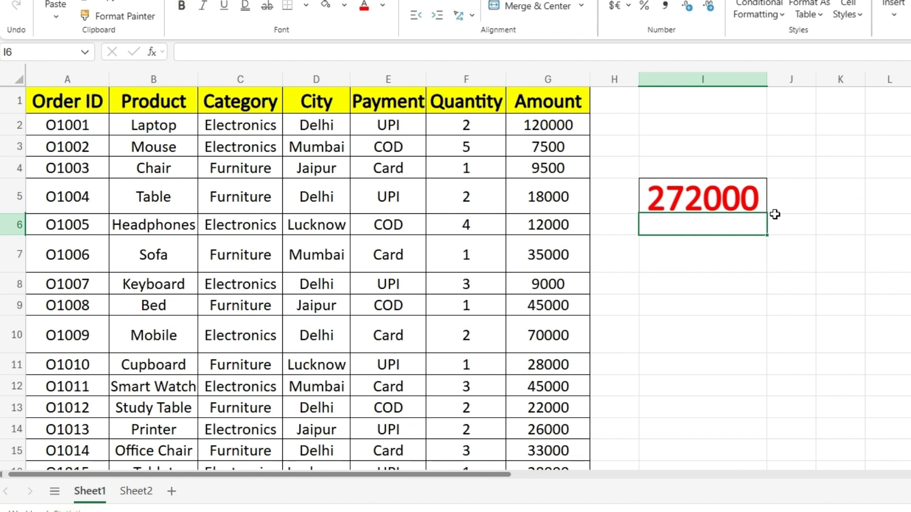
Review the formula in I5 and the Situation 1 request on Sheet2, ending back on Sheet1
click(826, 205)
click(746, 197)
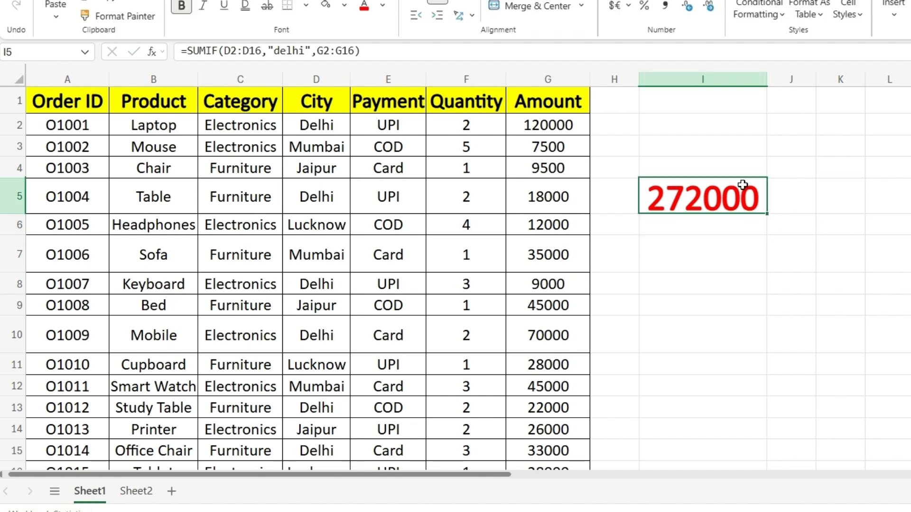
click(133, 493)
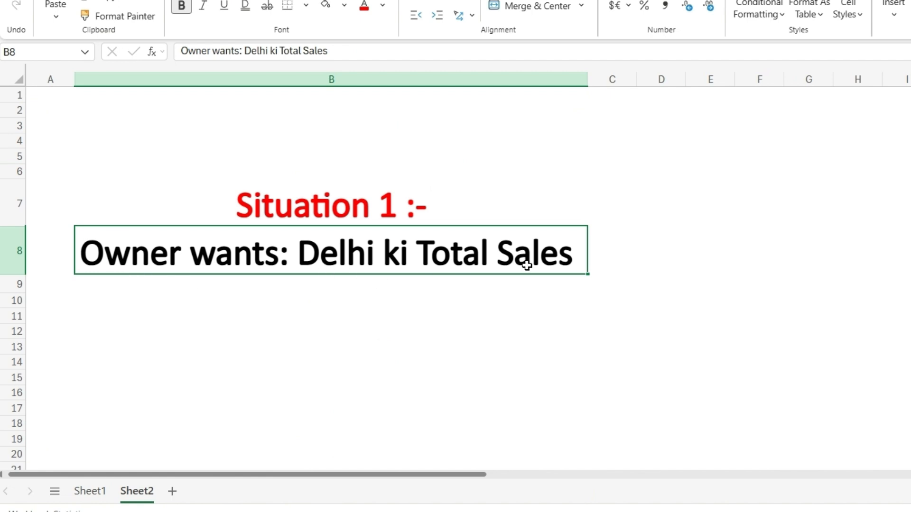
click(90, 491)
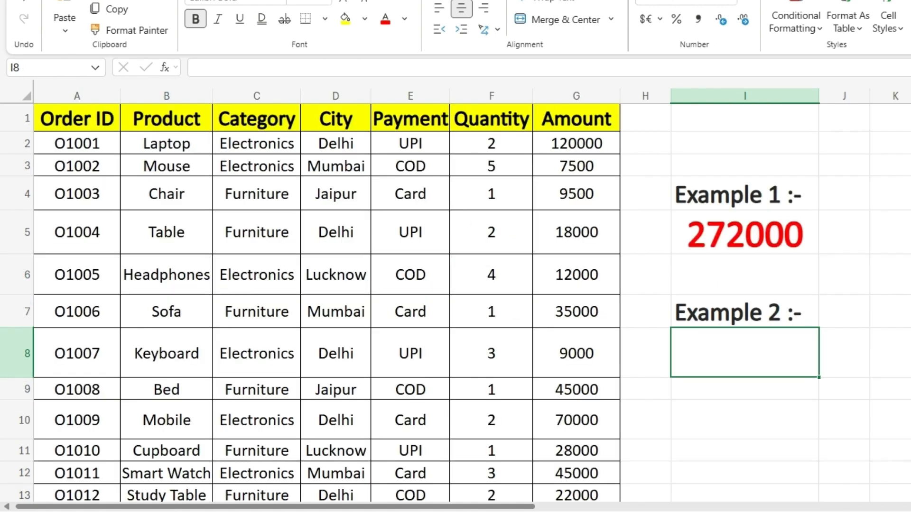
Begin a SUMIF formula in cell I8 under Example 2 with the Category range C2:C16 and the criterion "electronics"
text(=s)
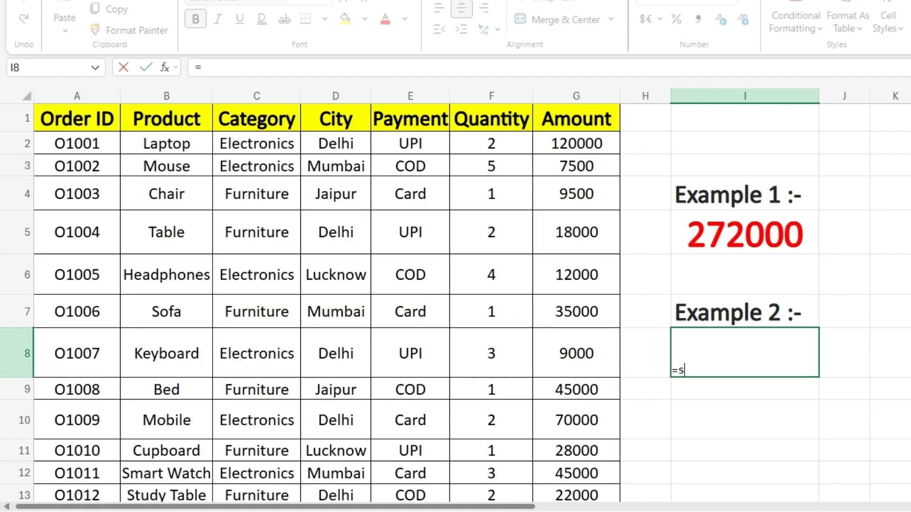
text(umid=)
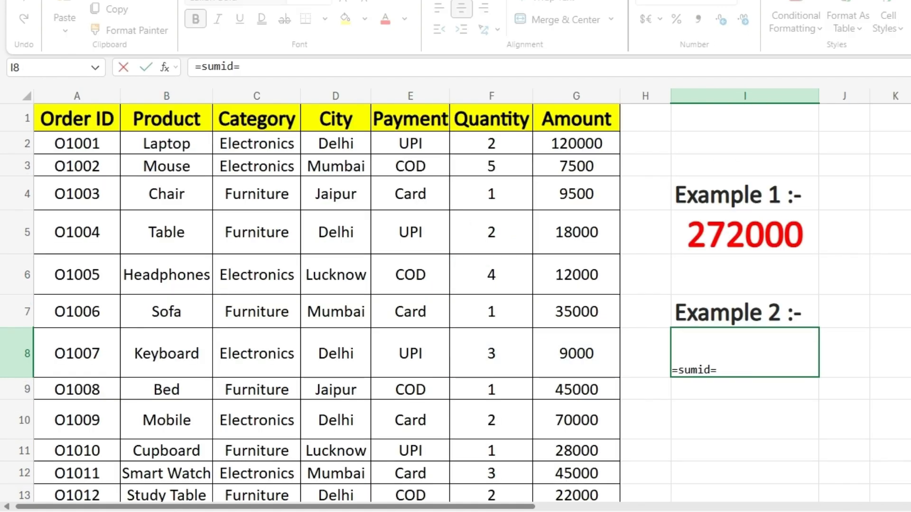
key(BackSpace)
key(BackSpace)
text(f()
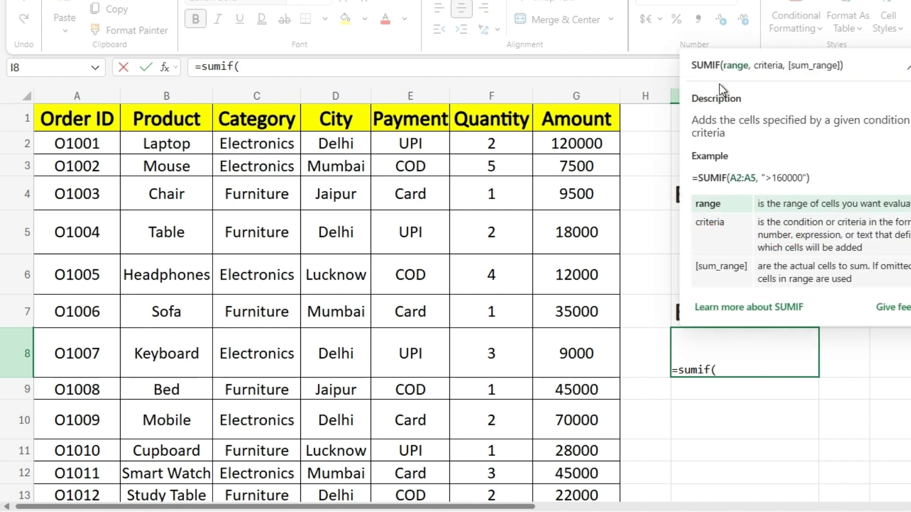
drag(249, 144, 270, 345)
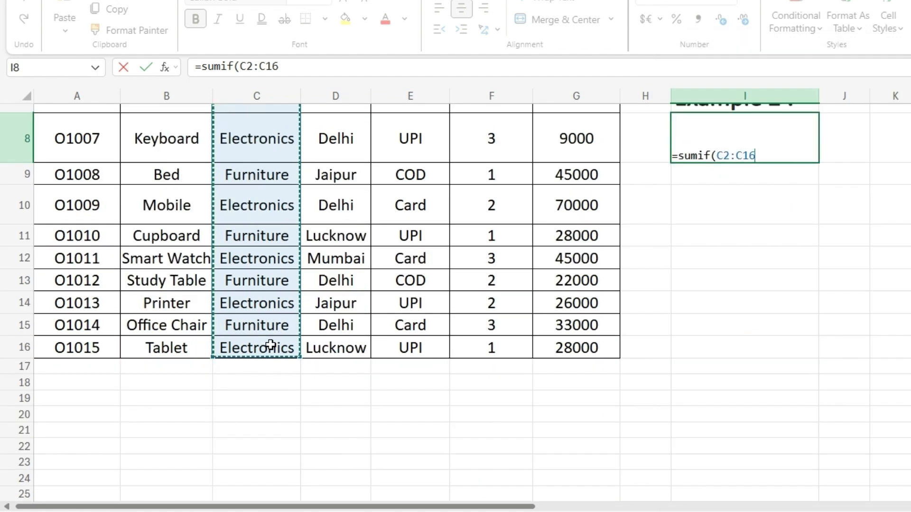
text(,"elec)
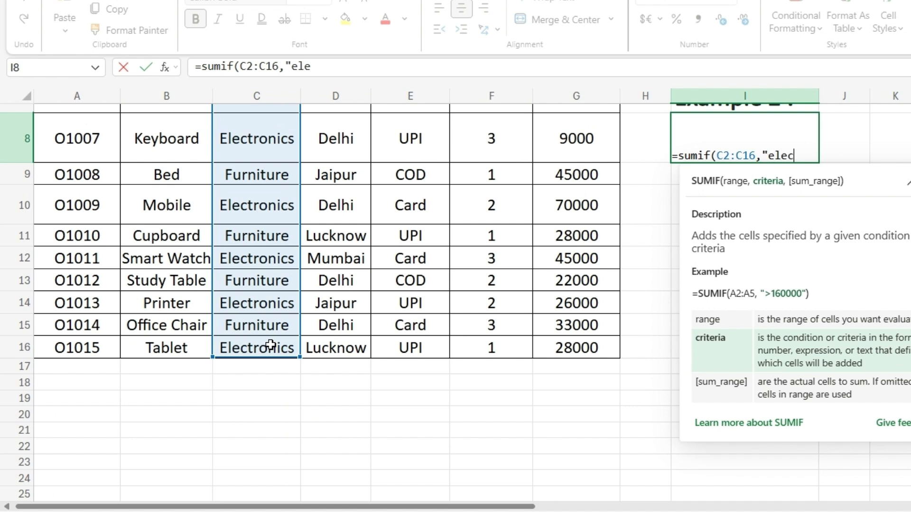
text(tronics)
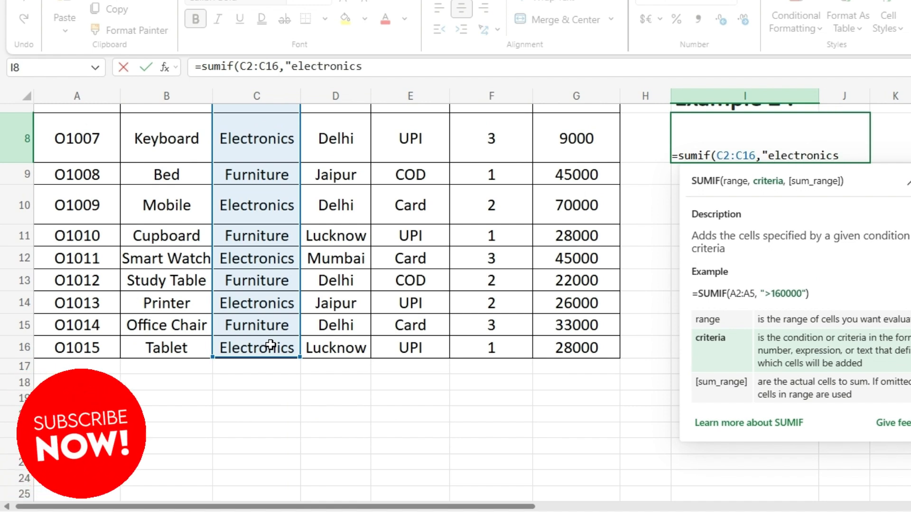
text(",)
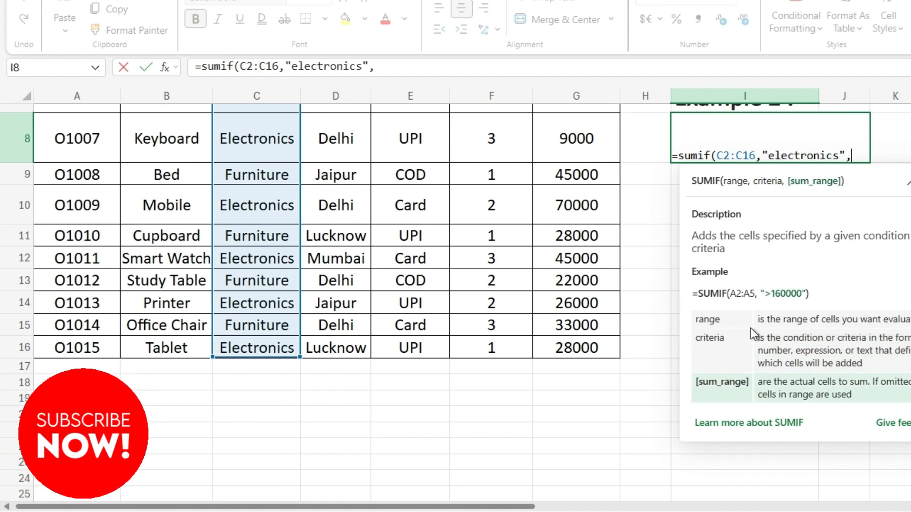
Complete the I8 SUMIF formula with the Amount cells G2:G16 as the sum range
scroll(539, 274, down, 7)
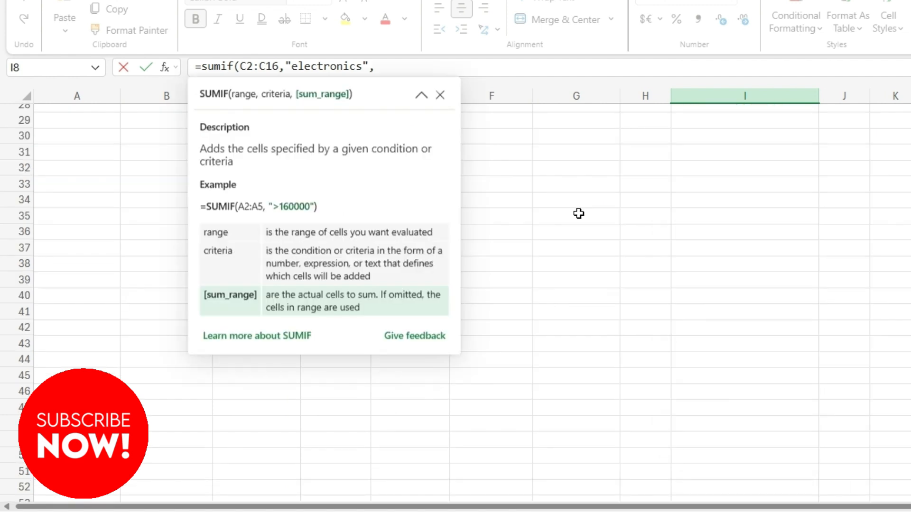
scroll(579, 213, up, 7)
click(578, 144)
drag(578, 145, 601, 406)
text())
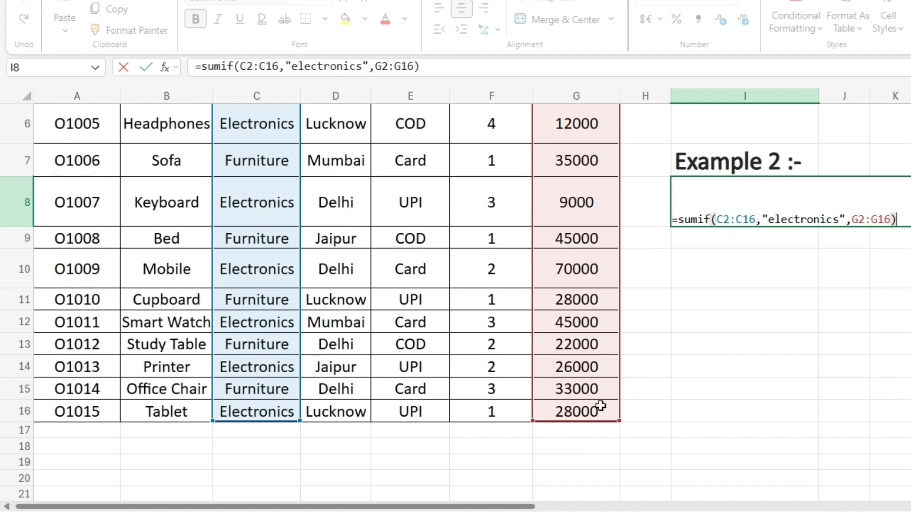
key(Return)
click(809, 212)
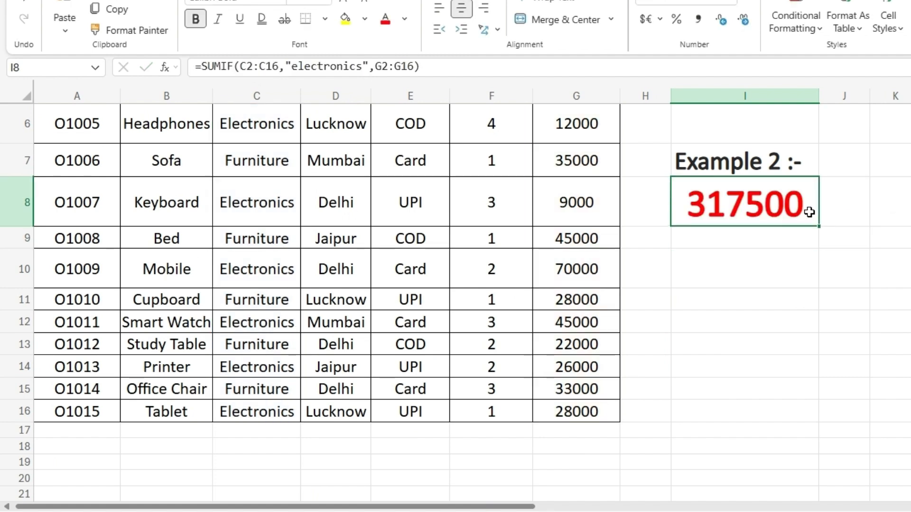
scroll(781, 284, up, 1)
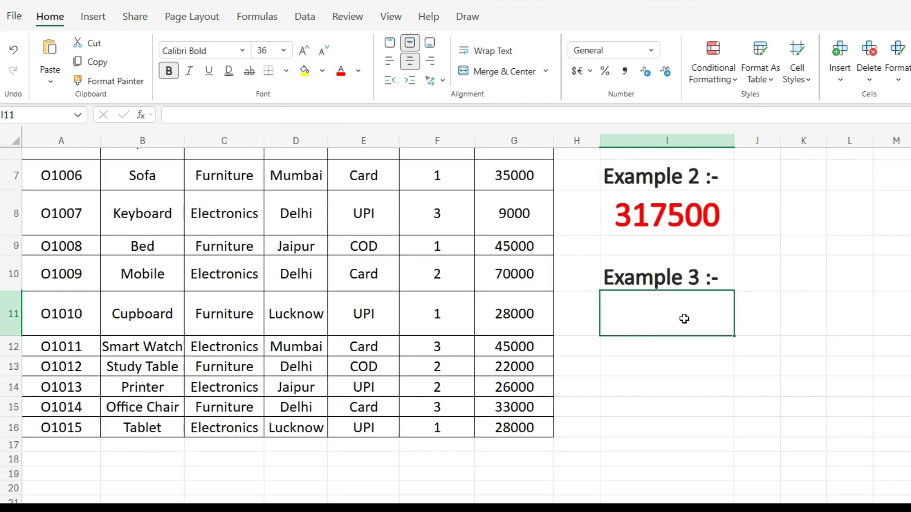
Total the UPI sales in cell I11 under Example 3 with =SUMIF(E2:E16,"upi",G2:G16)
text(=sumif)
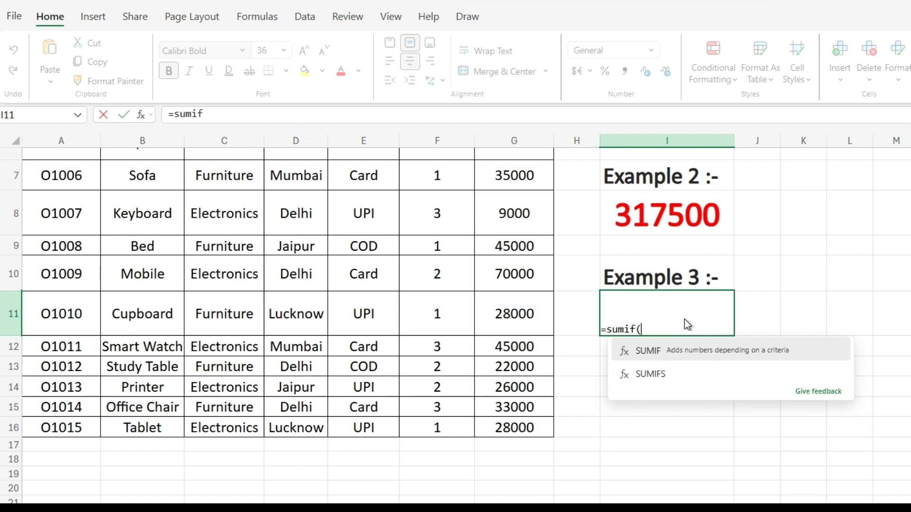
text(()
scroll(384, 205, up, 2)
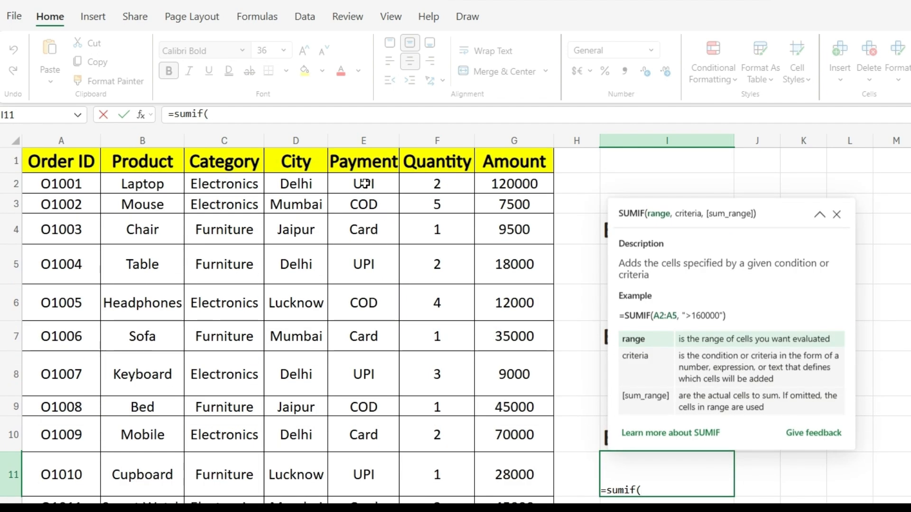
drag(357, 184, 358, 369)
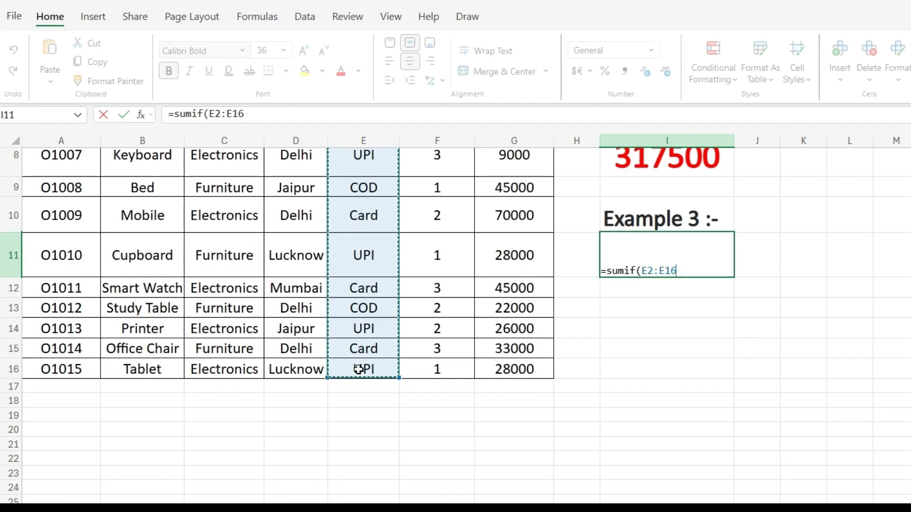
text(,"upi",)
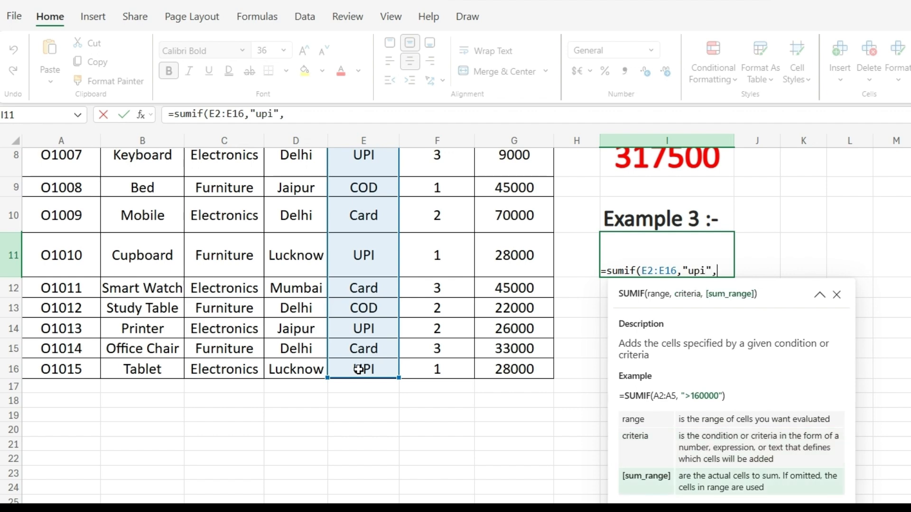
scroll(406, 278, up, 3)
drag(517, 184, 520, 453)
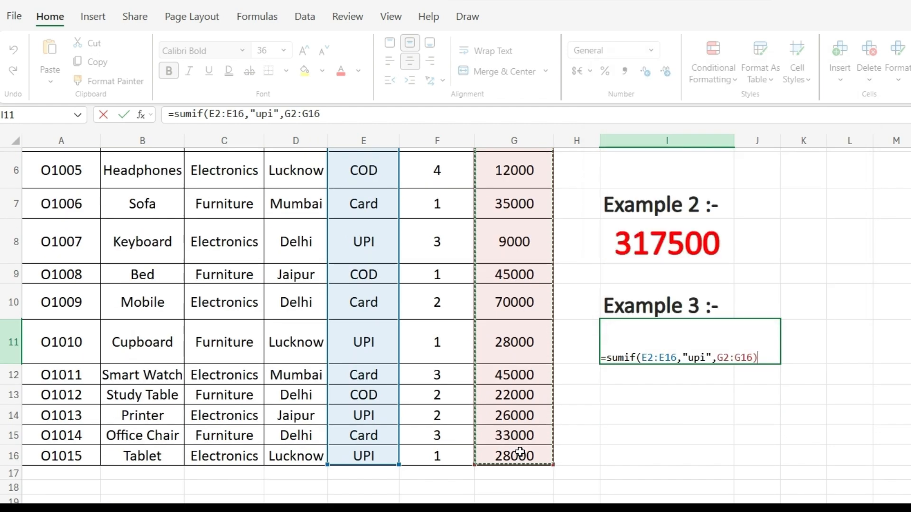
key(Return)
click(689, 352)
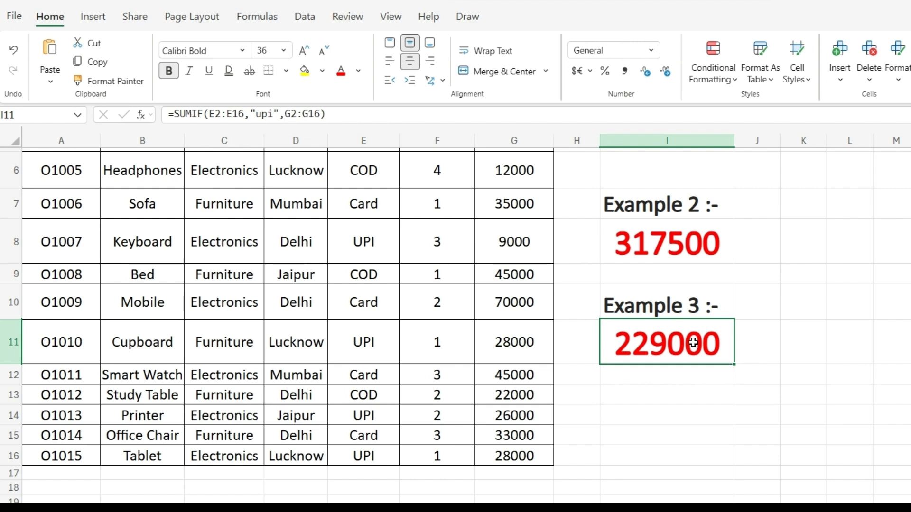
scroll(759, 323, up, 2)
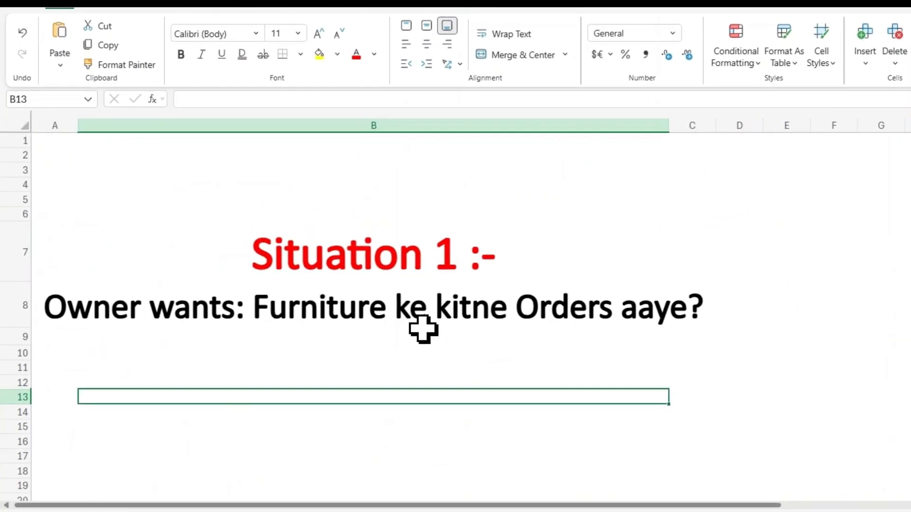
Read the Situation 1 question in cell B8 about the number of Furniture orders
click(525, 315)
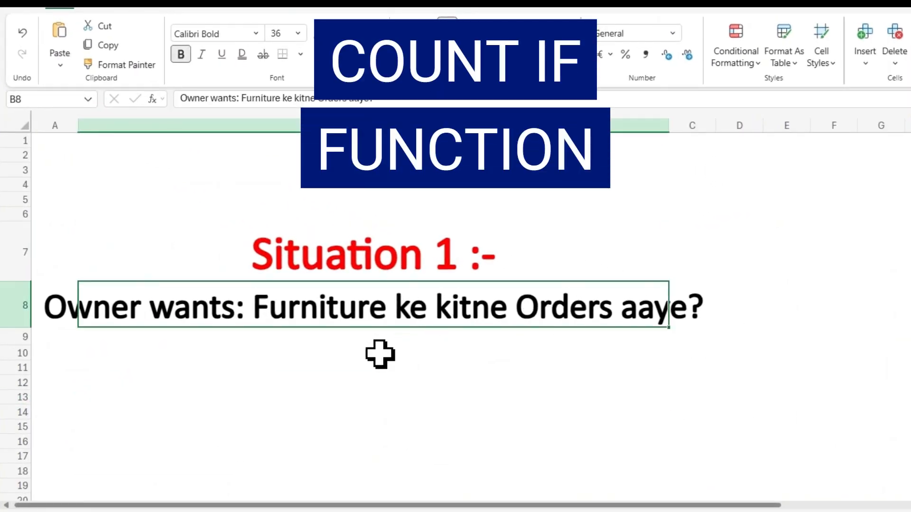
click(346, 350)
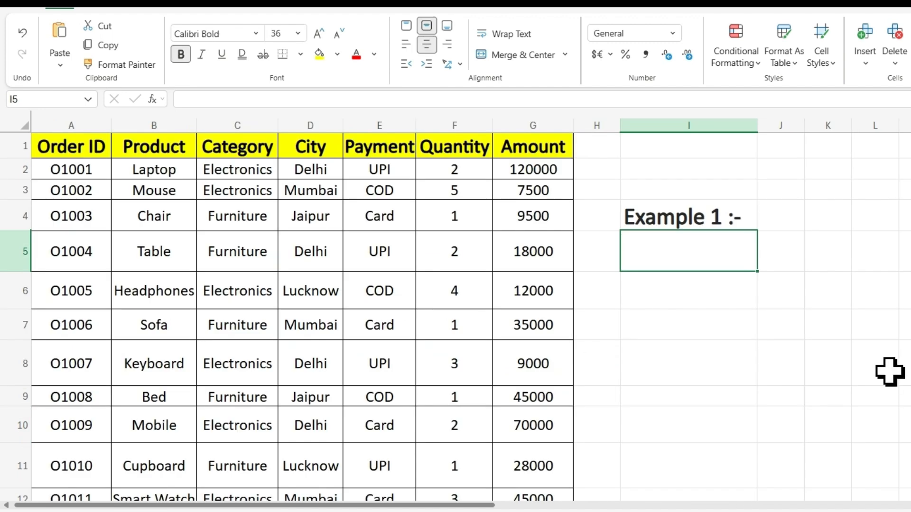
Count the Furniture orders in cell I5 under Example 1 with =COUNTIF(C2:C16,"furniture")
text(=count)
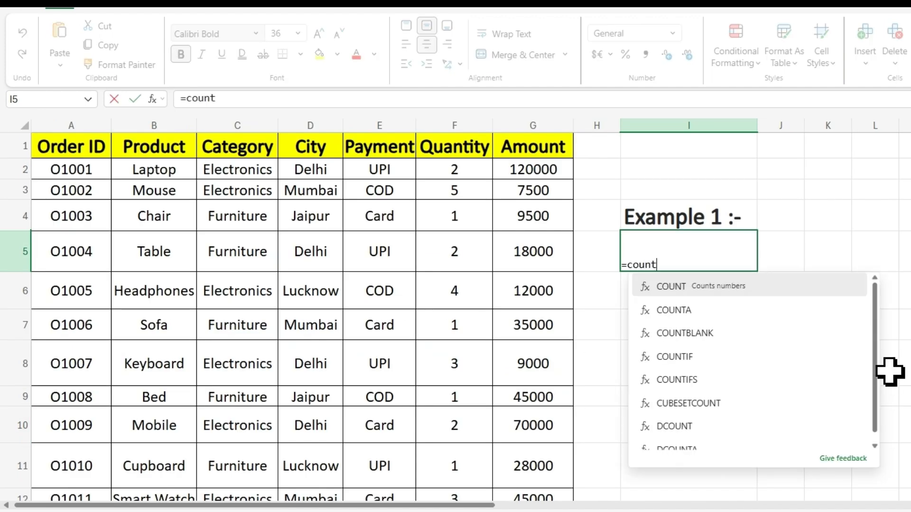
text(if)
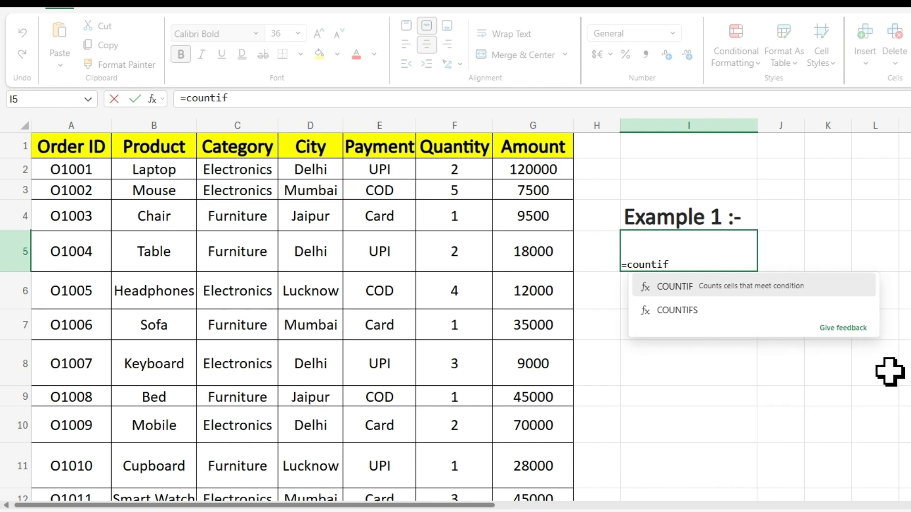
text(()
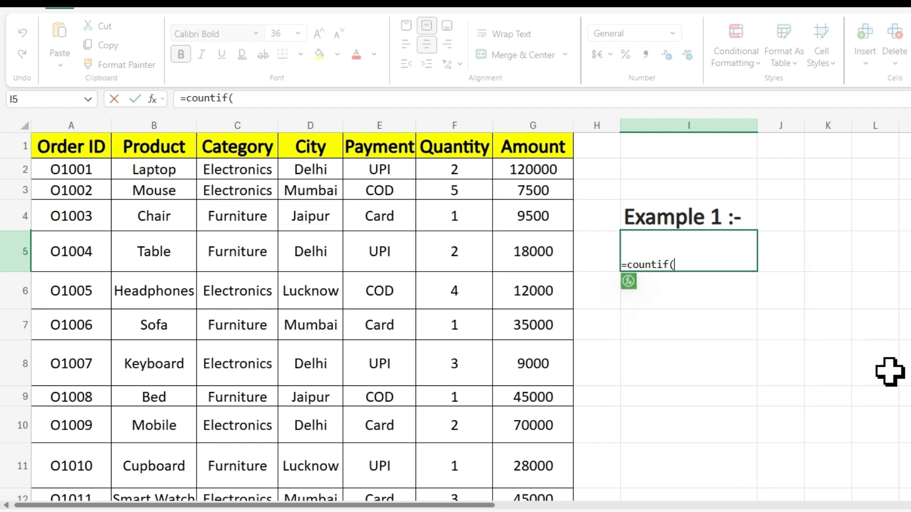
click(629, 282)
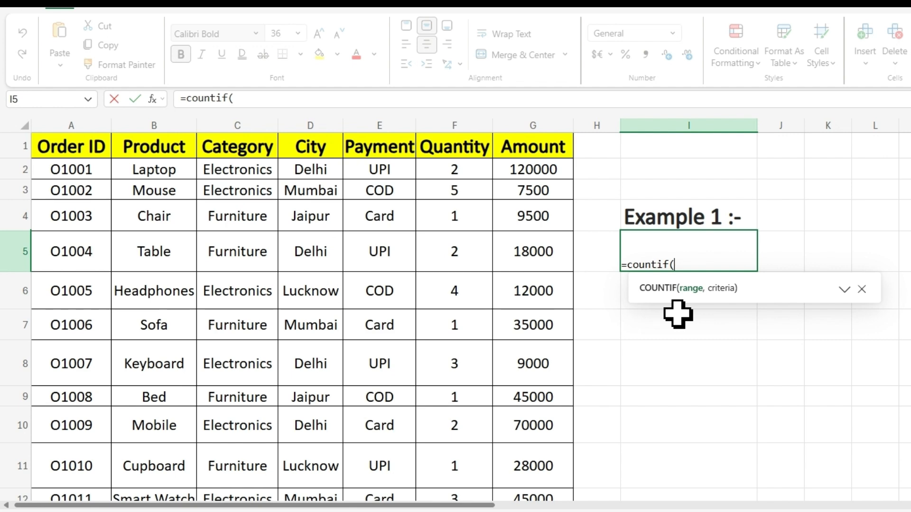
drag(230, 173, 265, 380)
text(,)
scroll(723, 337, up, 3)
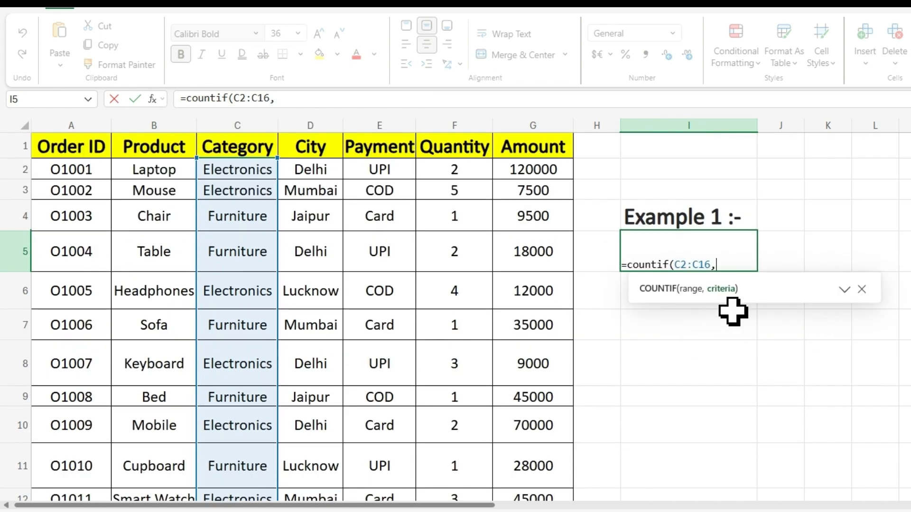
text("furniture")
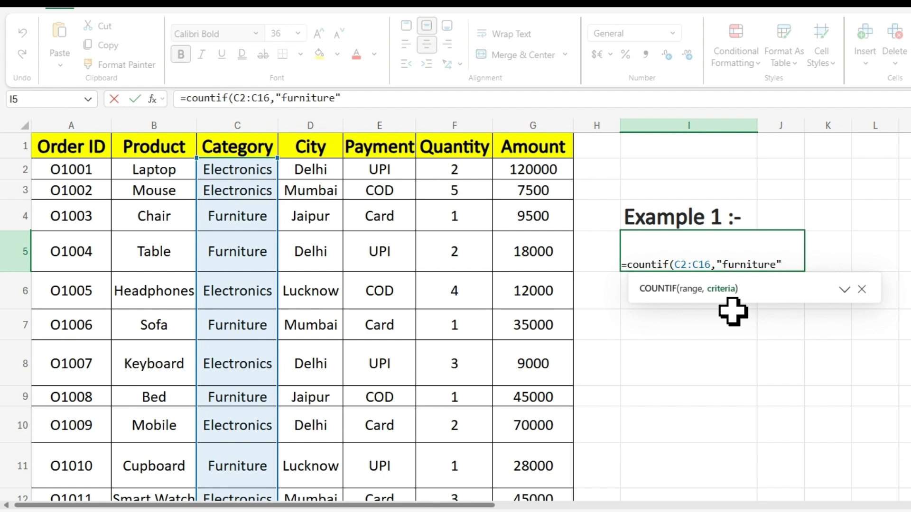
text())
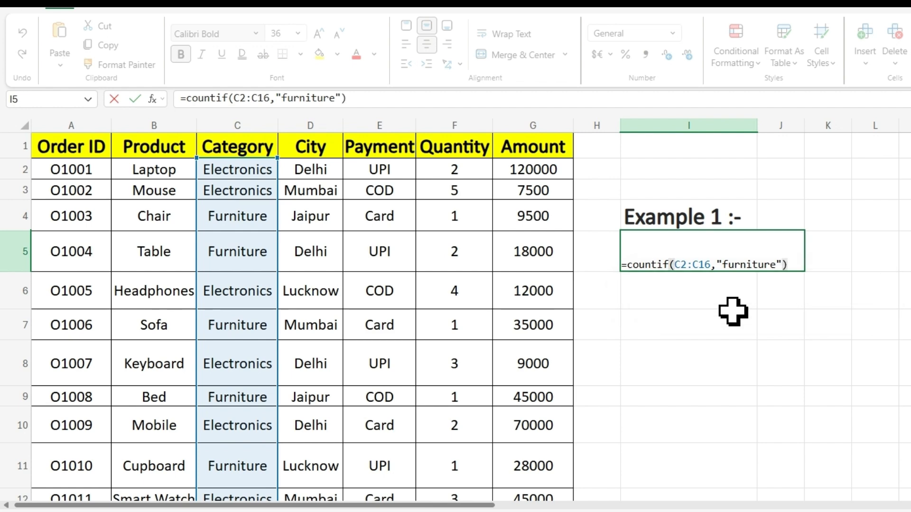
key(Return)
click(730, 262)
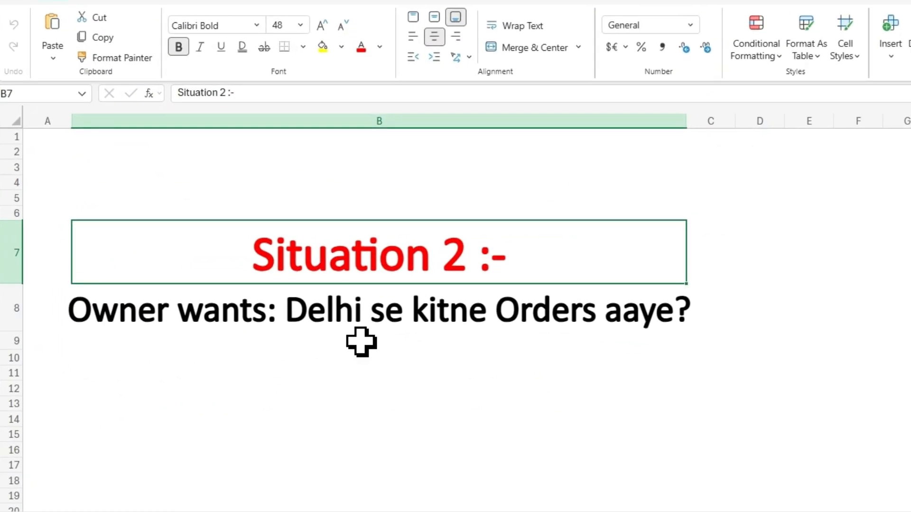
Read the Situation 2 question and count the Delhi orders in cell I8 under Example 2 with =COUNTIF(D2:D16,"delhi")
click(458, 312)
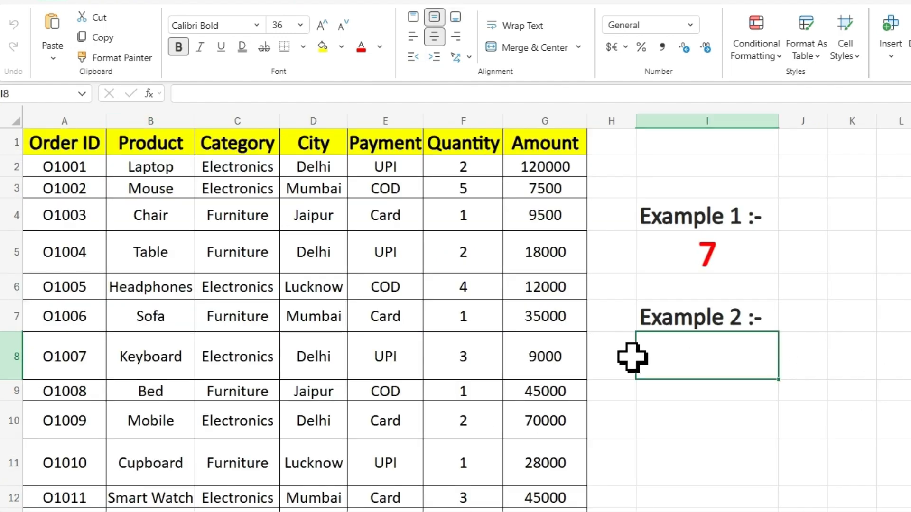
text(=co)
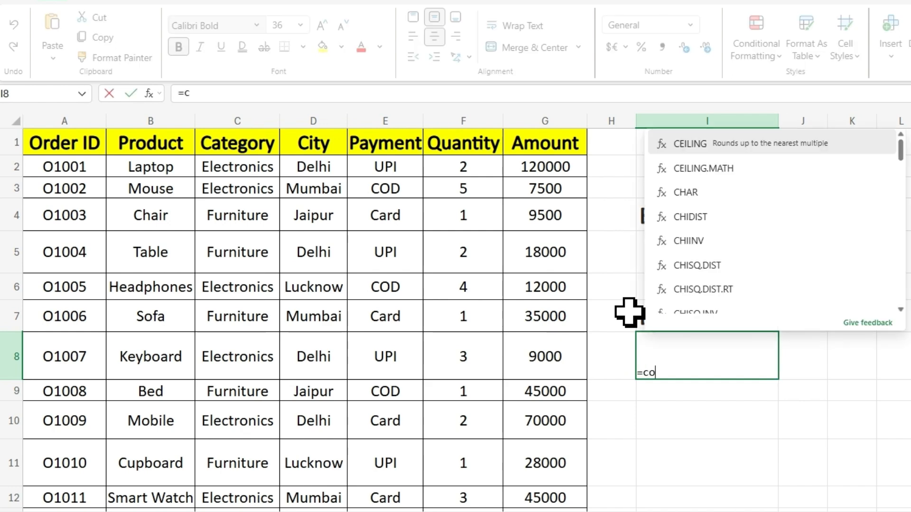
text(untif()
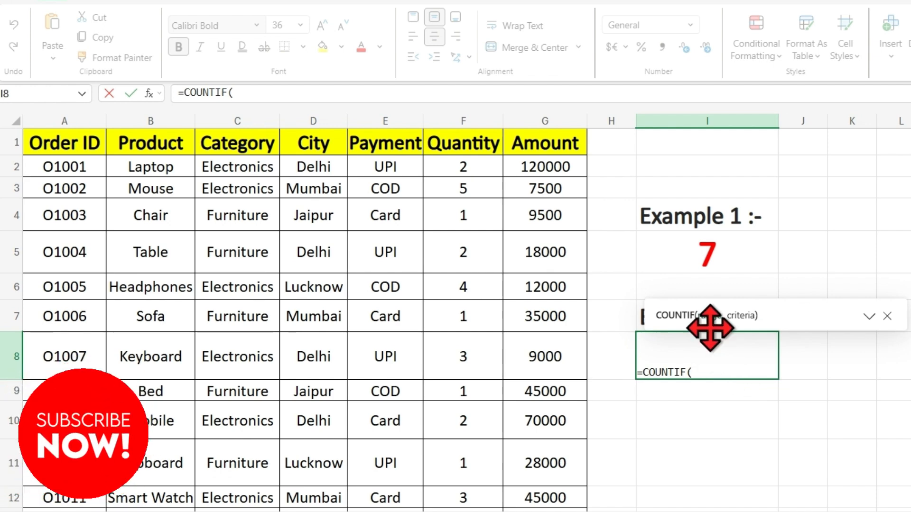
drag(304, 167, 325, 401)
text(,)
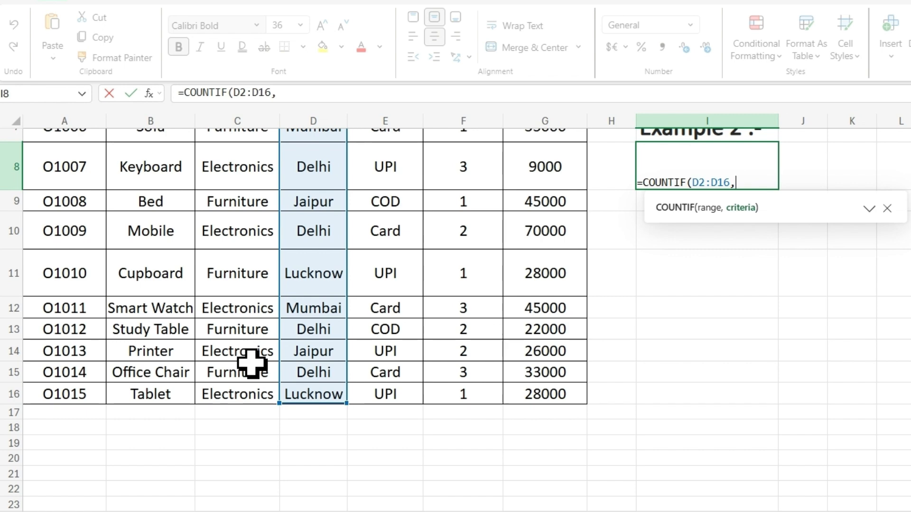
text(")
scroll(830, 380, up, 2)
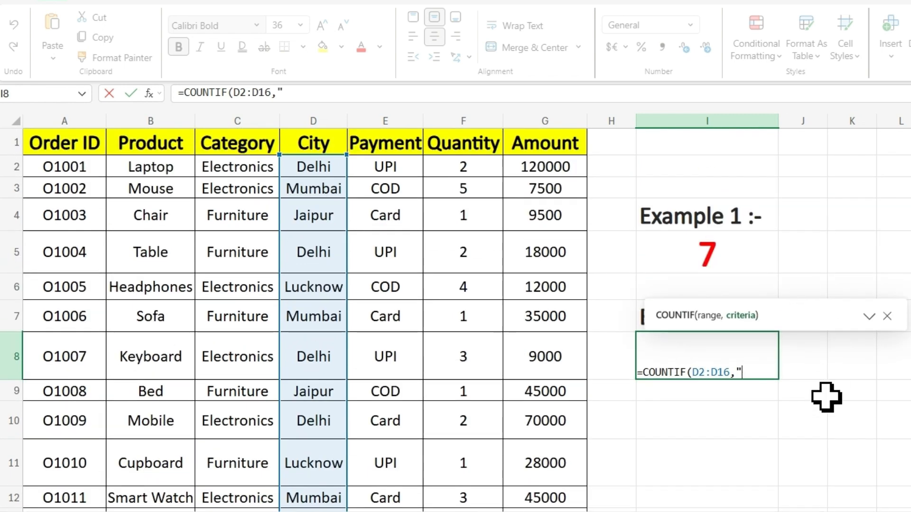
text(delhi)
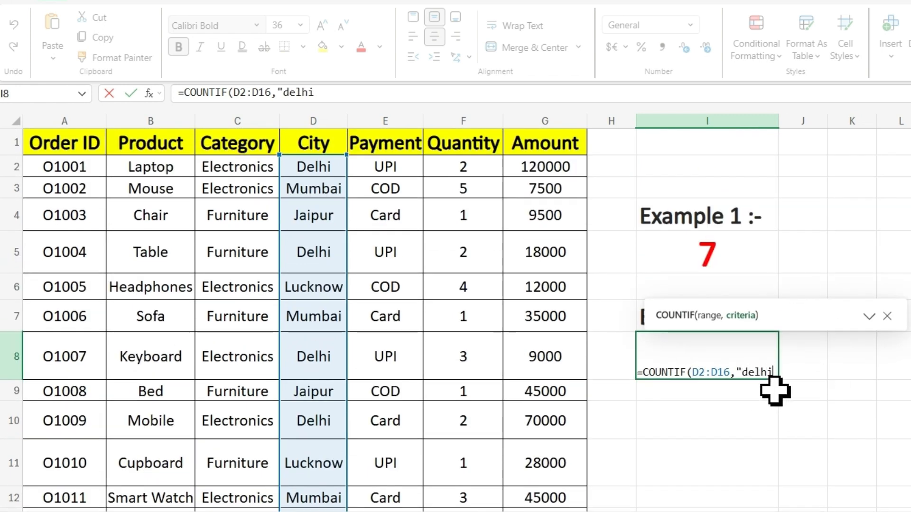
text("))
key(Return)
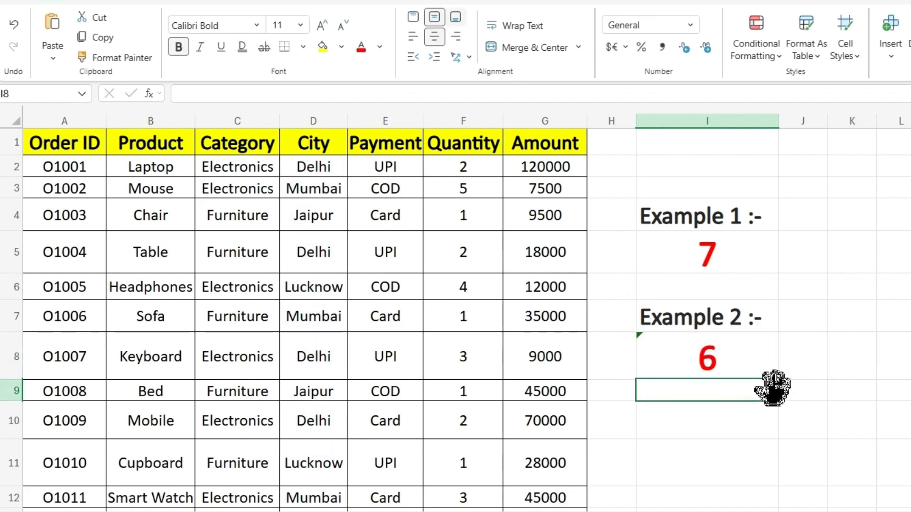
click(739, 375)
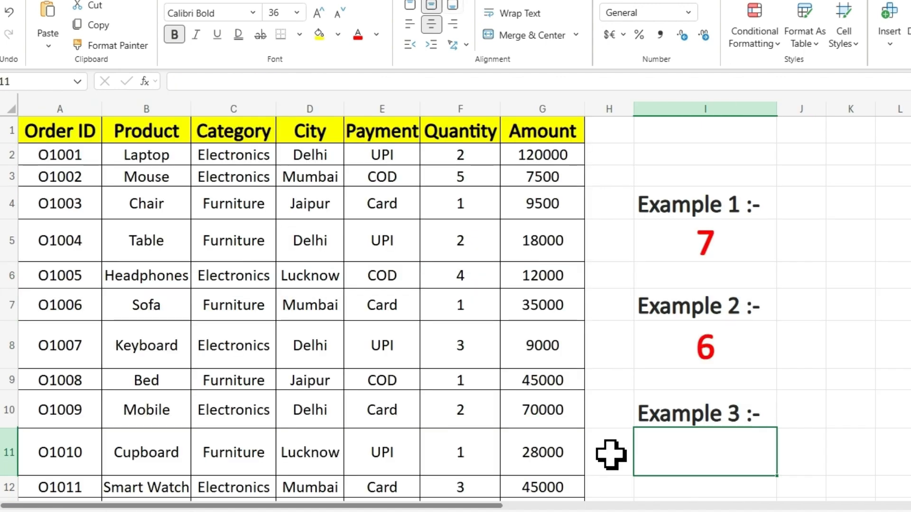
Count the COD orders in cell I11 under Example 3 with =COUNTIF(E2:E16,"cod")
double_click(750, 449)
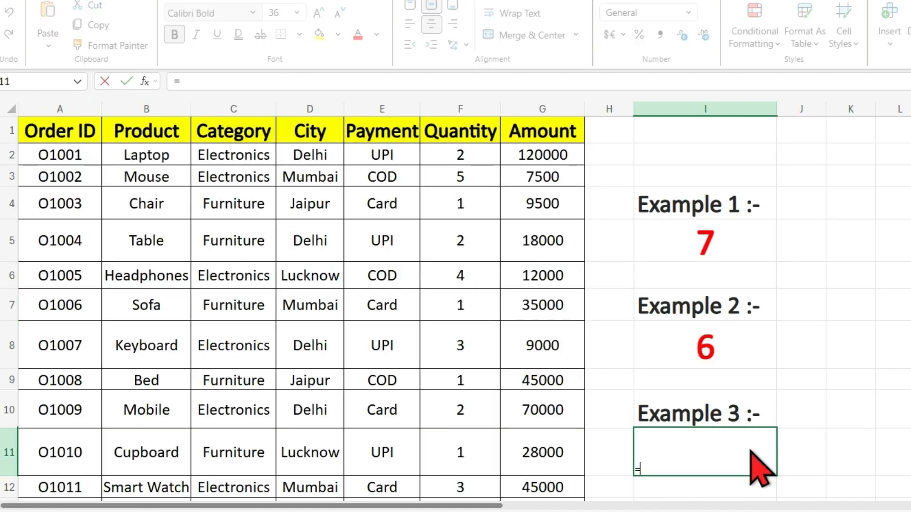
text(=countid)
key(BackSpace)
text(f()
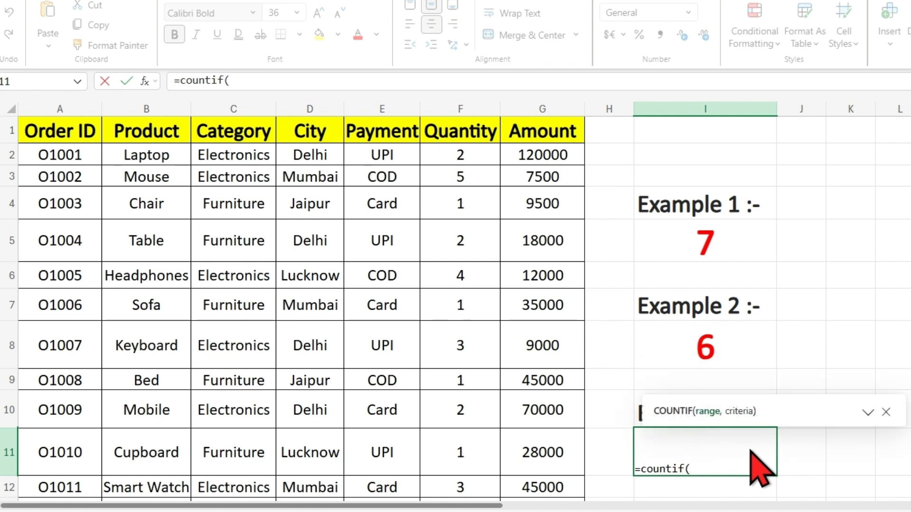
drag(377, 149, 386, 431)
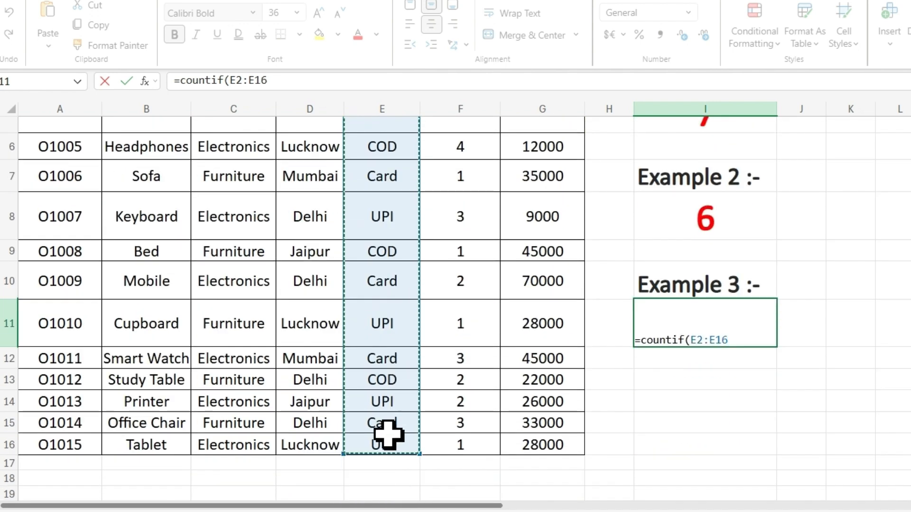
text(,"cod)
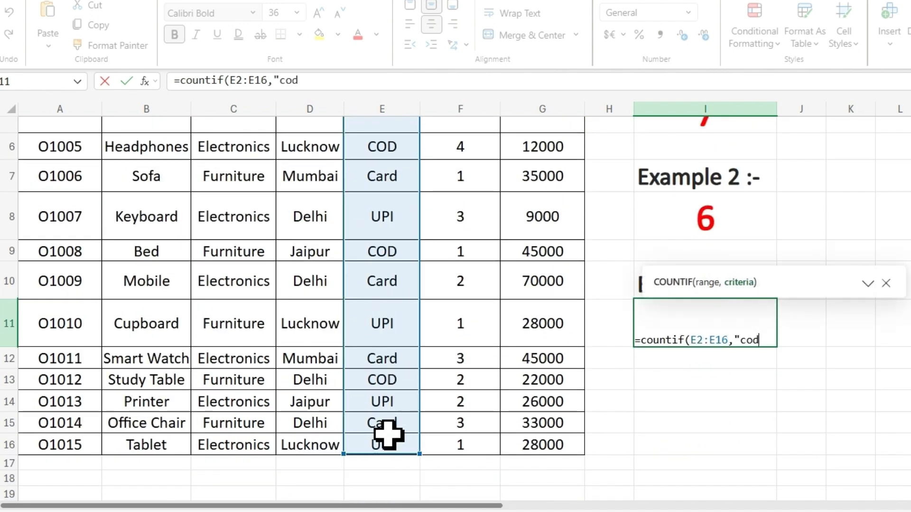
text("))
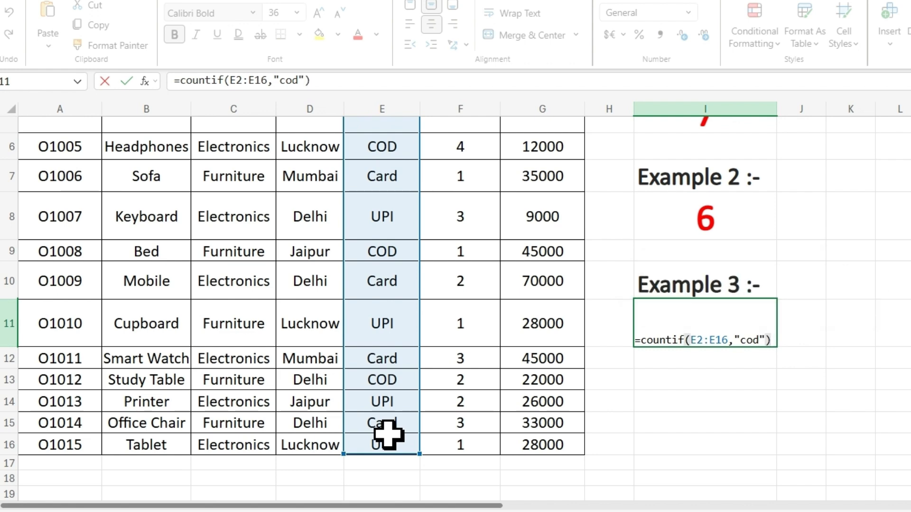
key(Return)
key(Up)
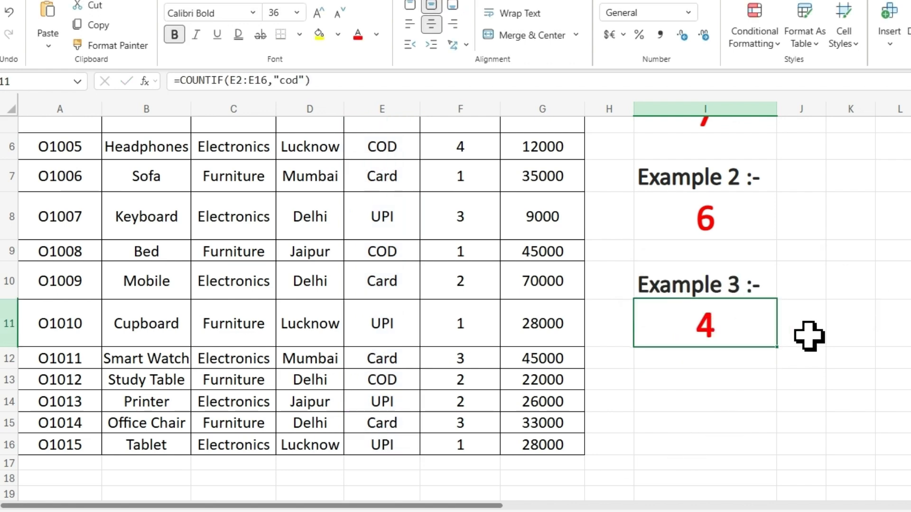
scroll(808, 337, up, 2)
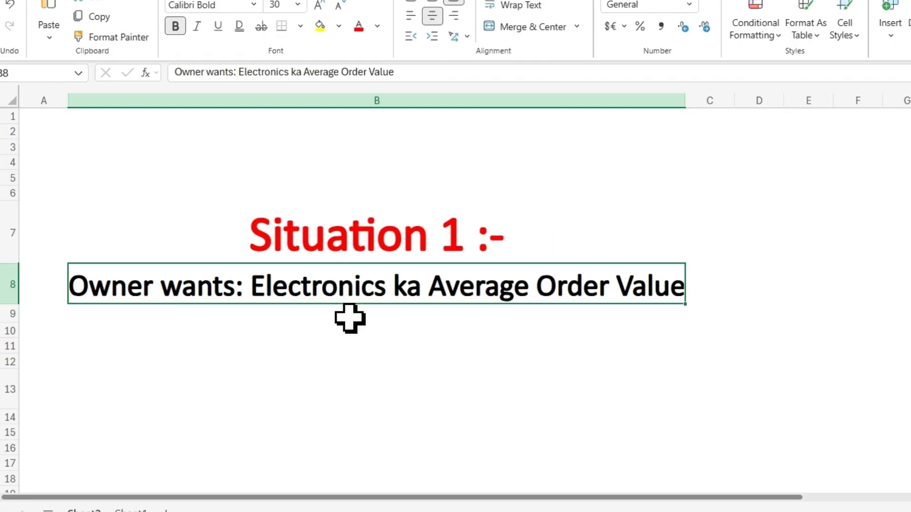
Calculate the average Electronics order value in cell I5 of Sheet1 under Example 1 with =AVERAGEIF(C2:C16,"electronics",G2:G16)
click(130, 510)
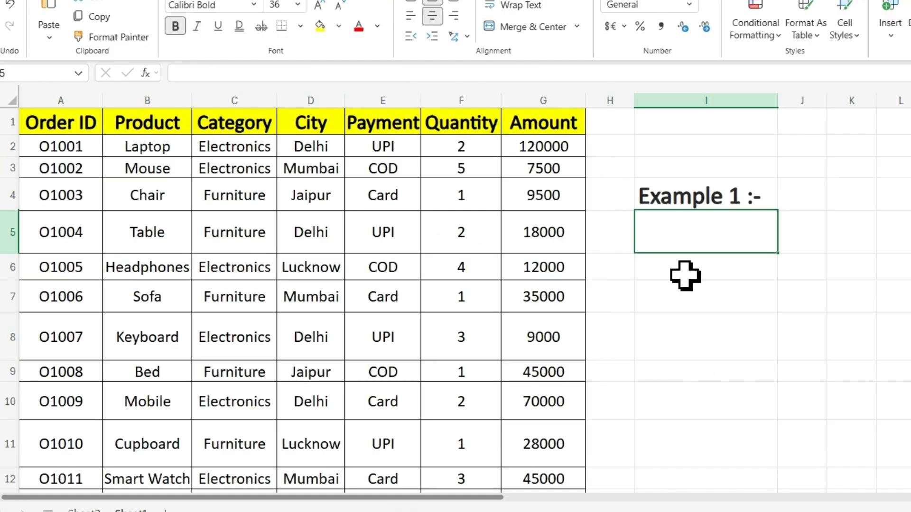
text(=)
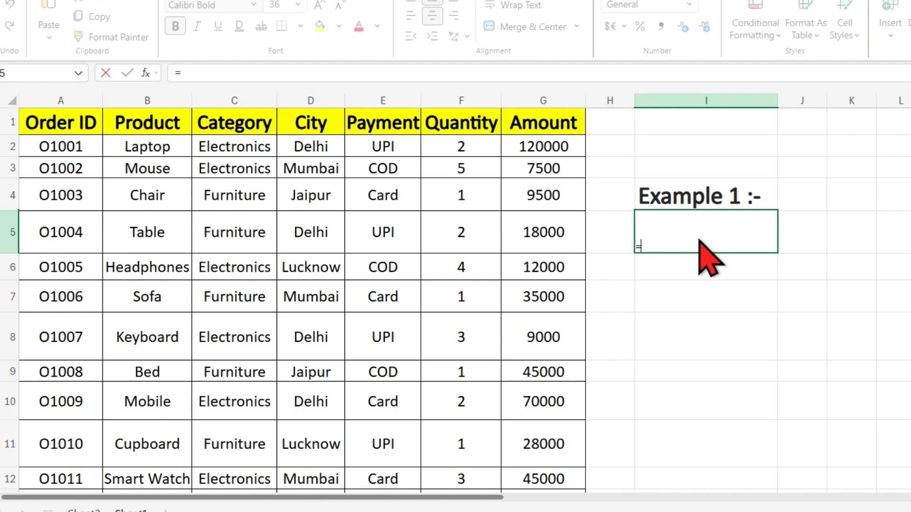
text(a)
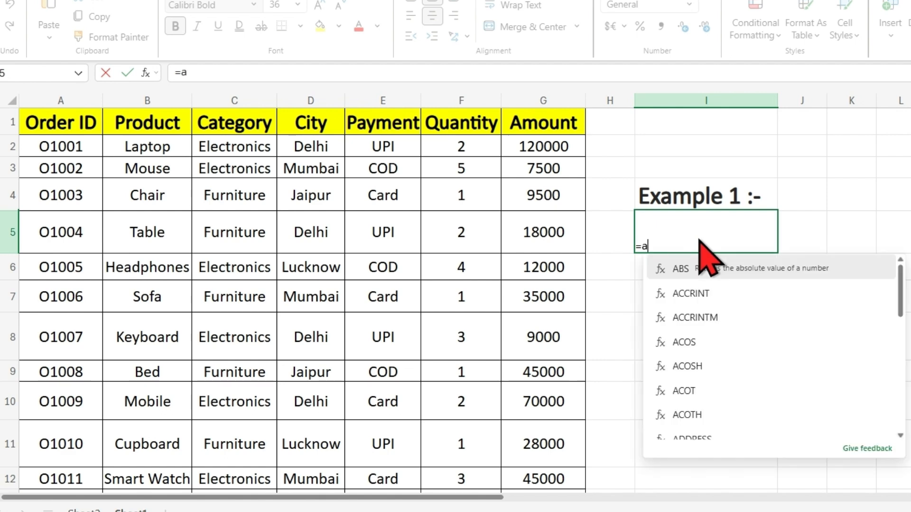
text(verageif()
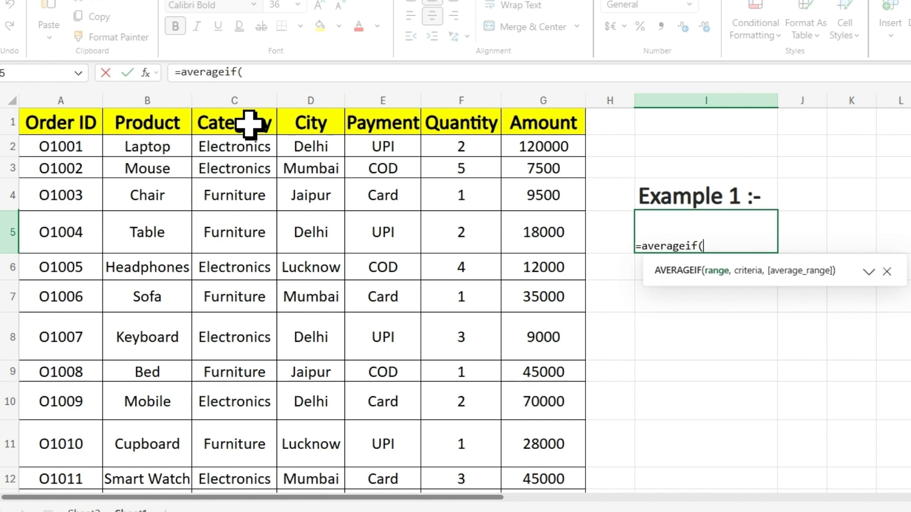
drag(228, 147, 221, 373)
text(,)
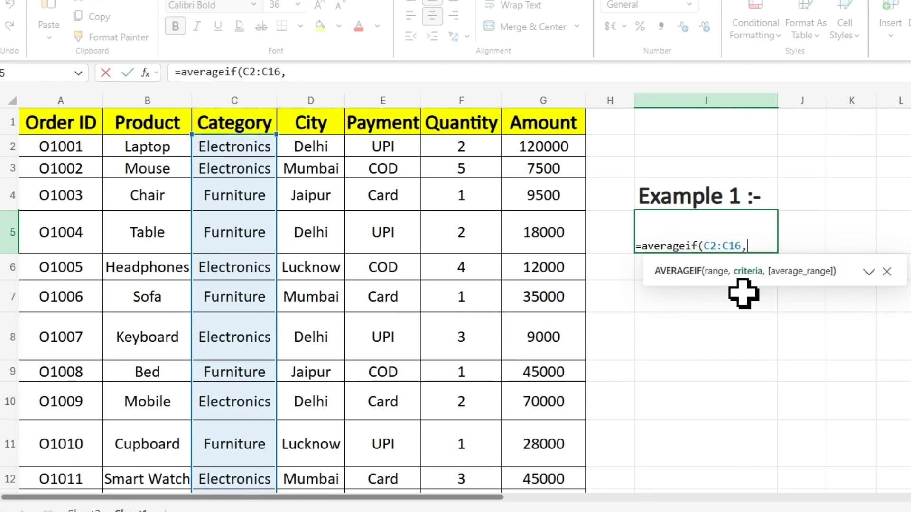
text("electronics)
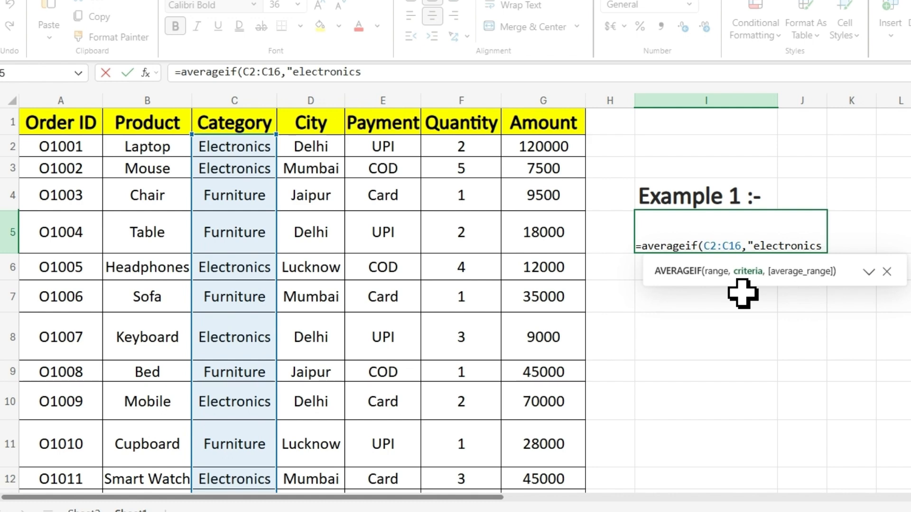
text(",)
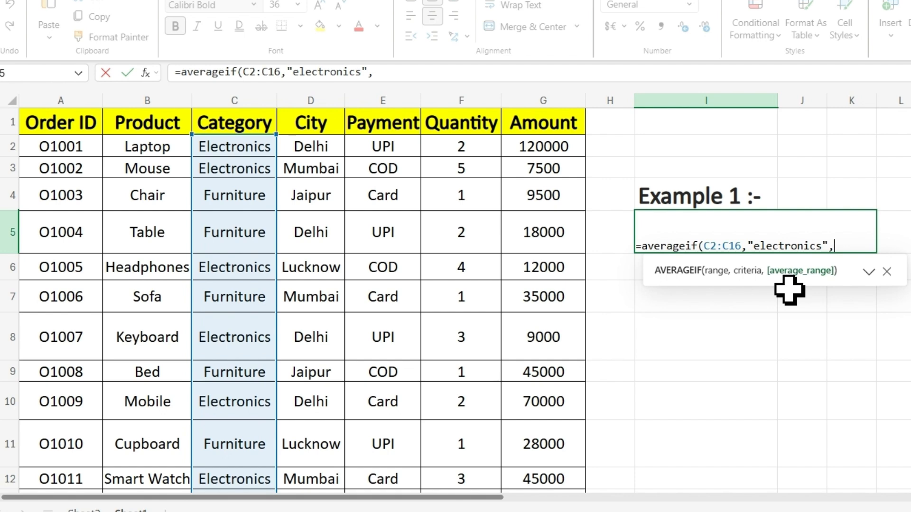
drag(561, 145, 561, 392)
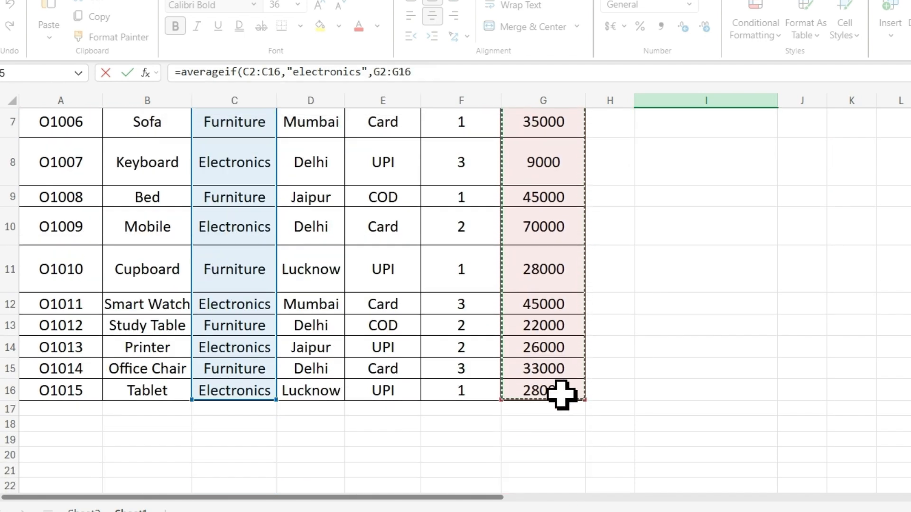
text())
key(Return)
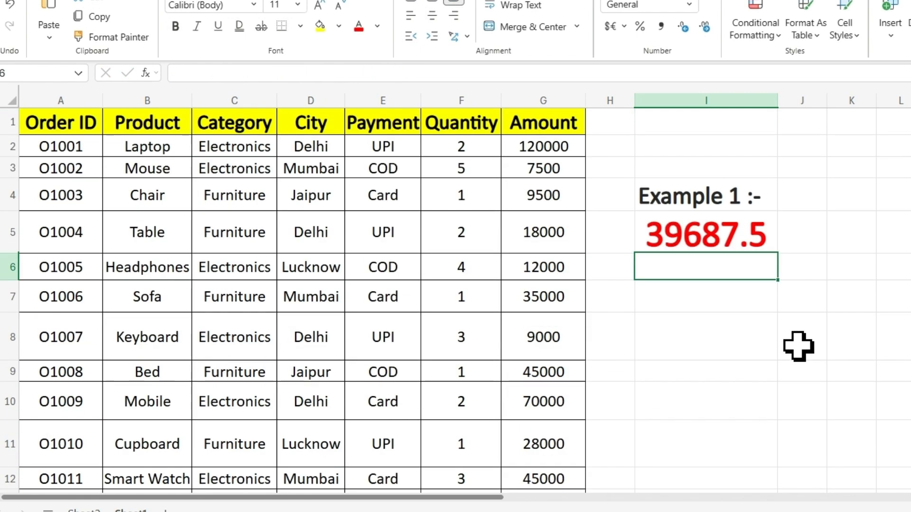
click(721, 230)
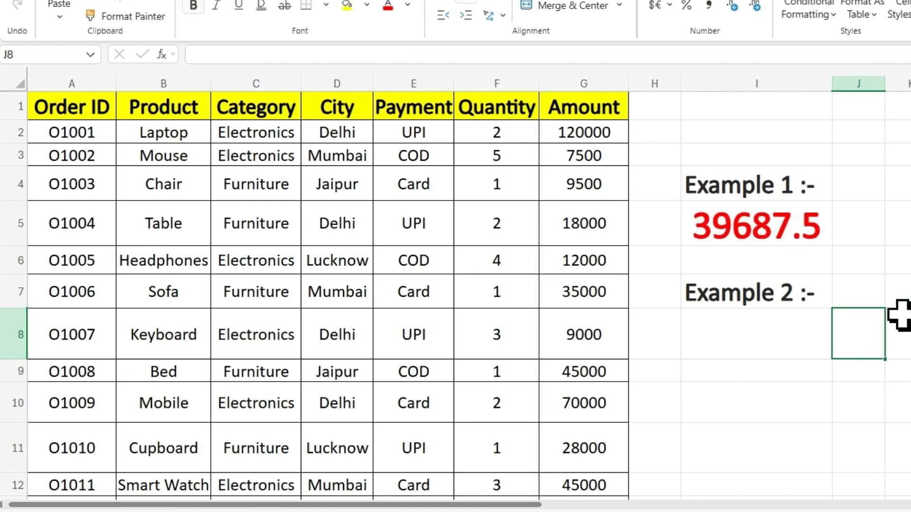
Calculate the average Delhi order value in cell I8 under Example 2 with =AVERAGEIF(D2:D16,"delhi",G2:G16)
click(748, 351)
text(=)
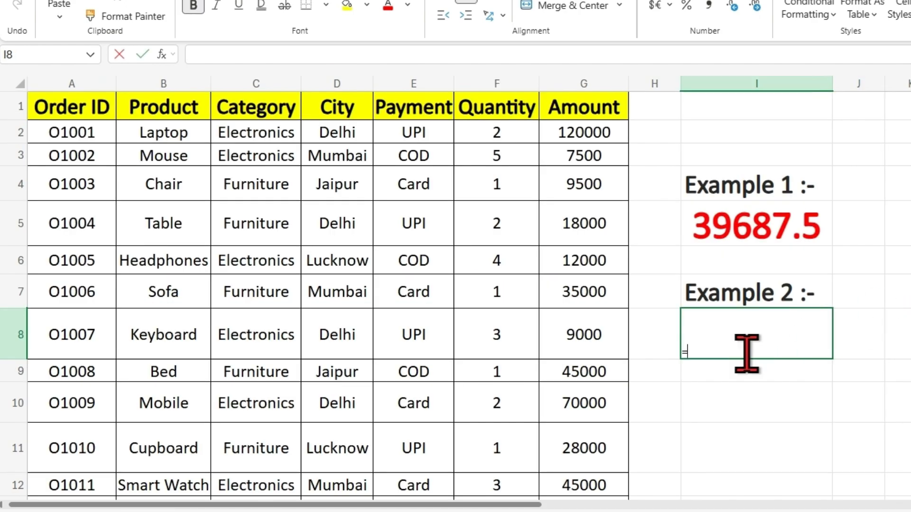
text(ave)
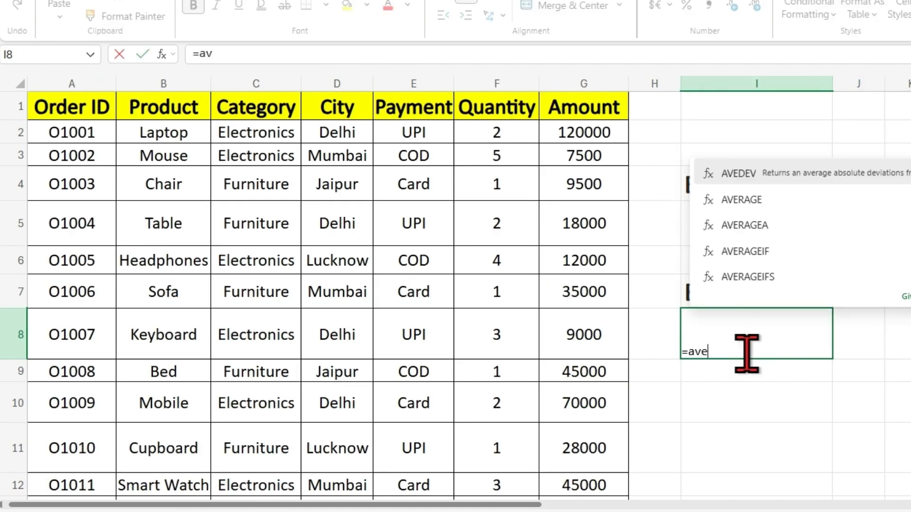
text(rageif()
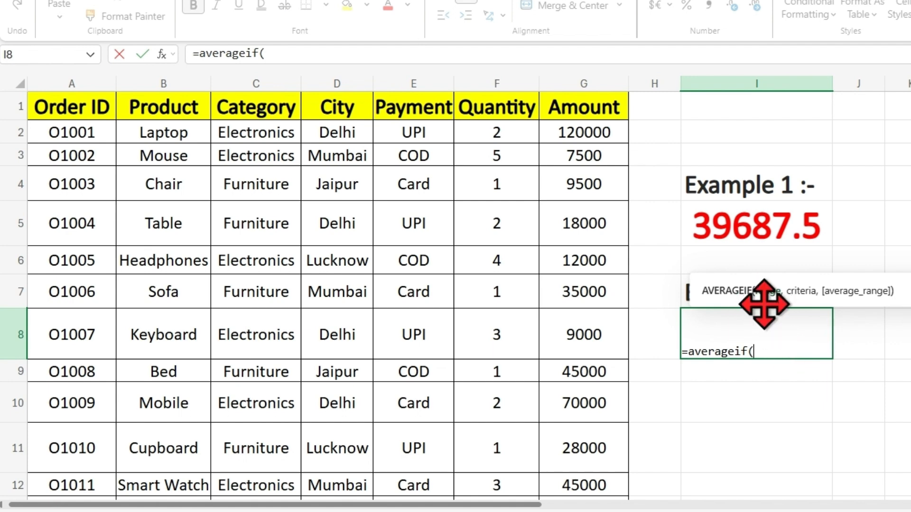
drag(337, 134, 347, 397)
text(,")
scroll(479, 334, up, 2)
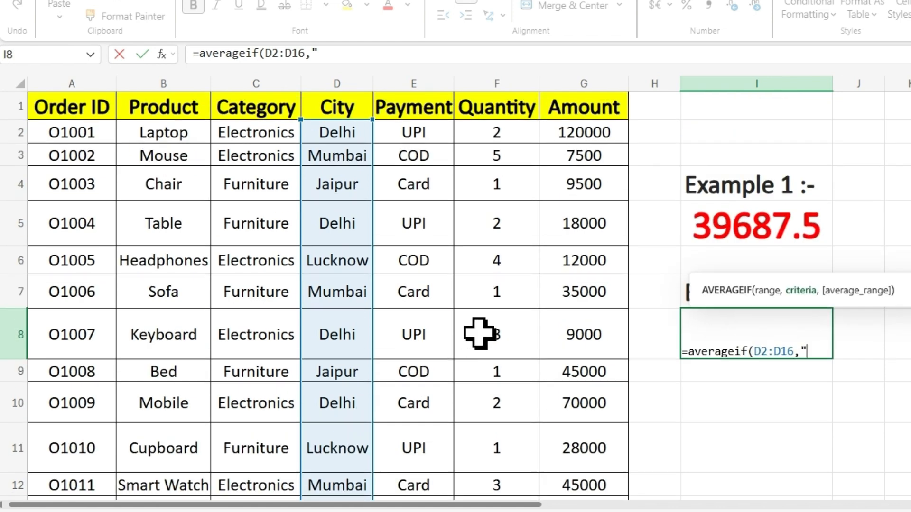
text(delhi",)
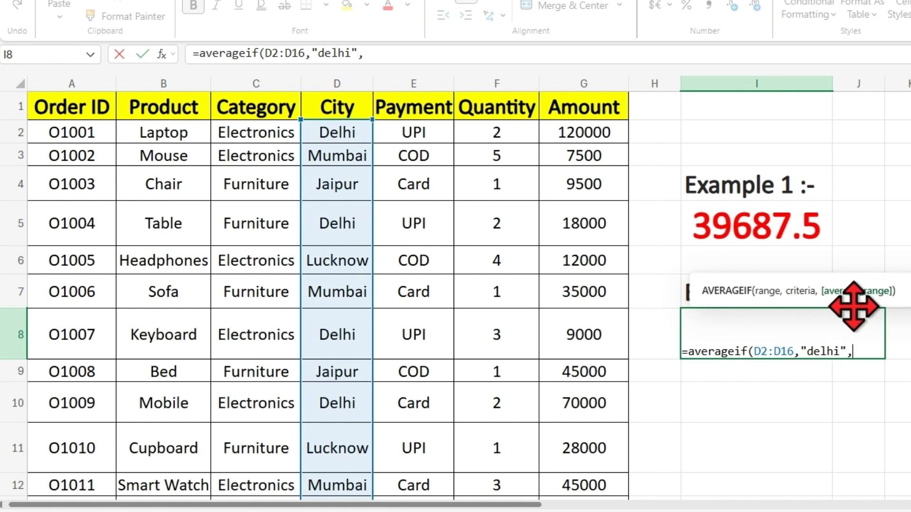
click(577, 135)
drag(588, 154, 599, 378)
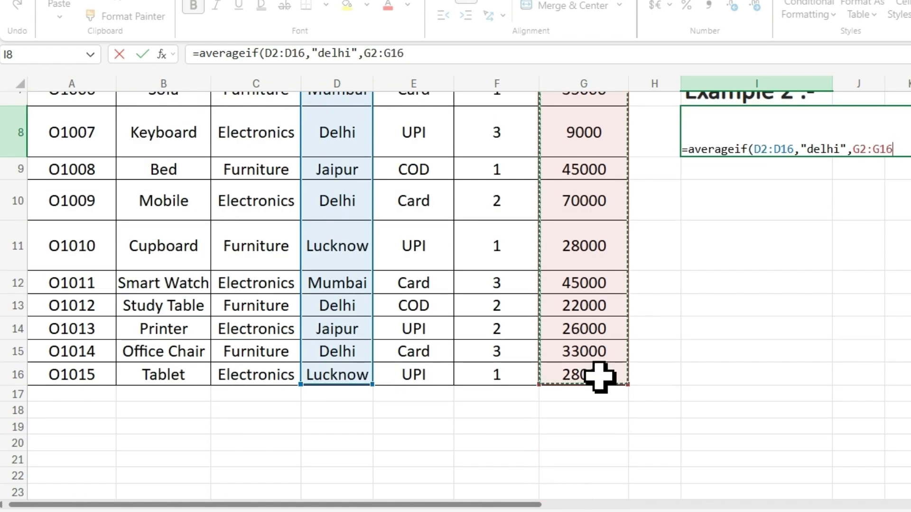
scroll(840, 283, up, 2)
text())
key(Return)
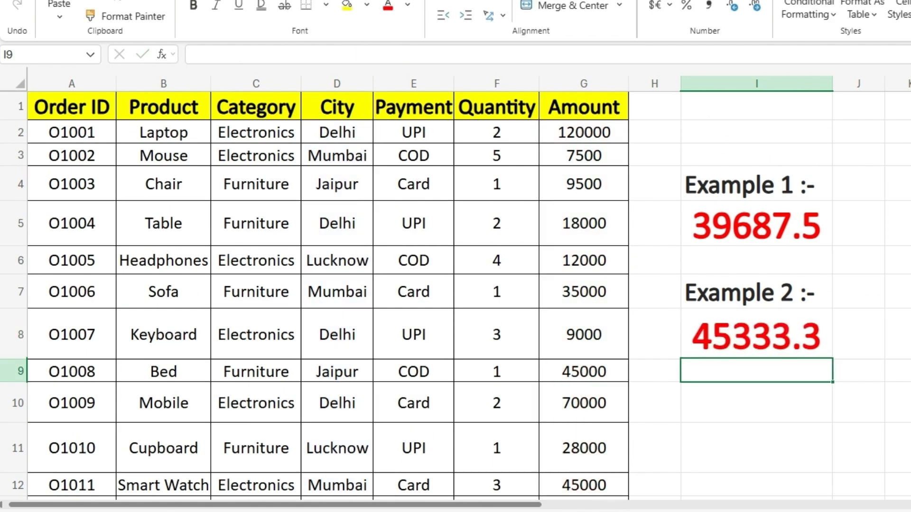
click(777, 345)
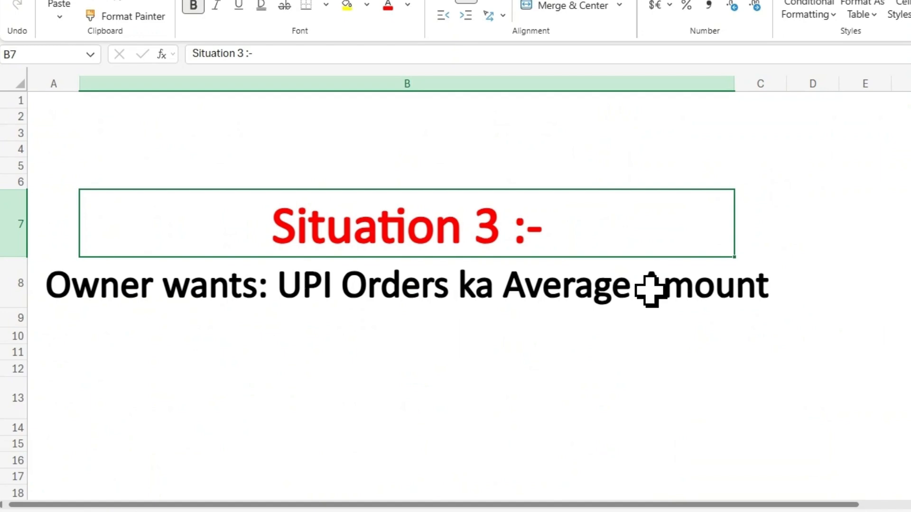
Calculate the average UPI order amount in cell I11 of Sheet1 under Example 3 with =AVERAGEIF(E2:E16,"upi",G2:G16)
click(145, 511)
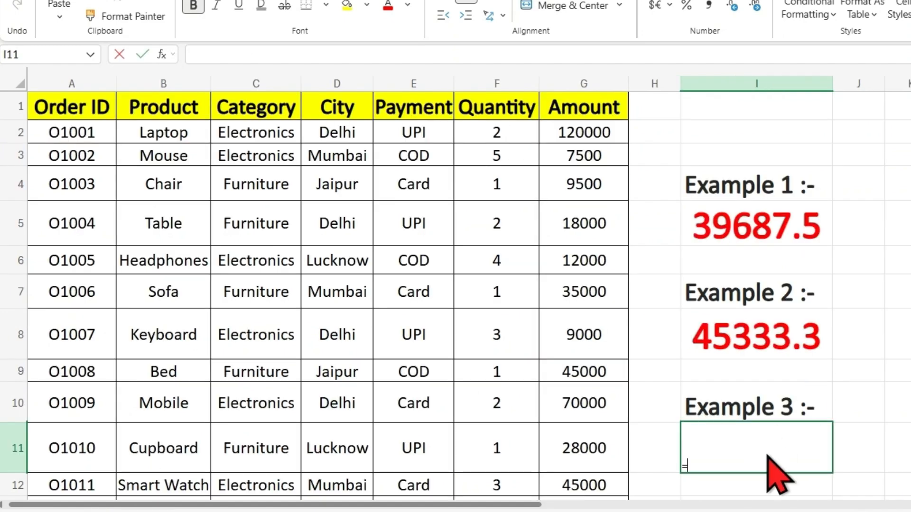
text(=aver)
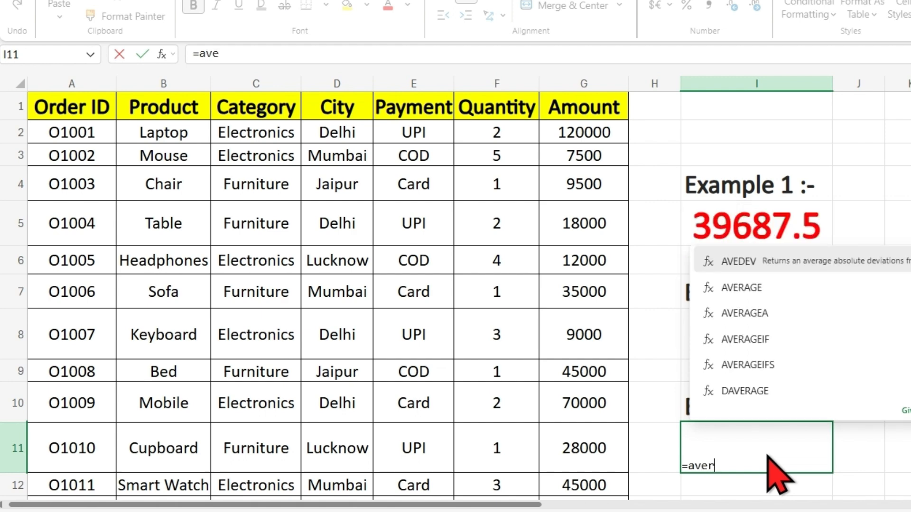
text(ageif()
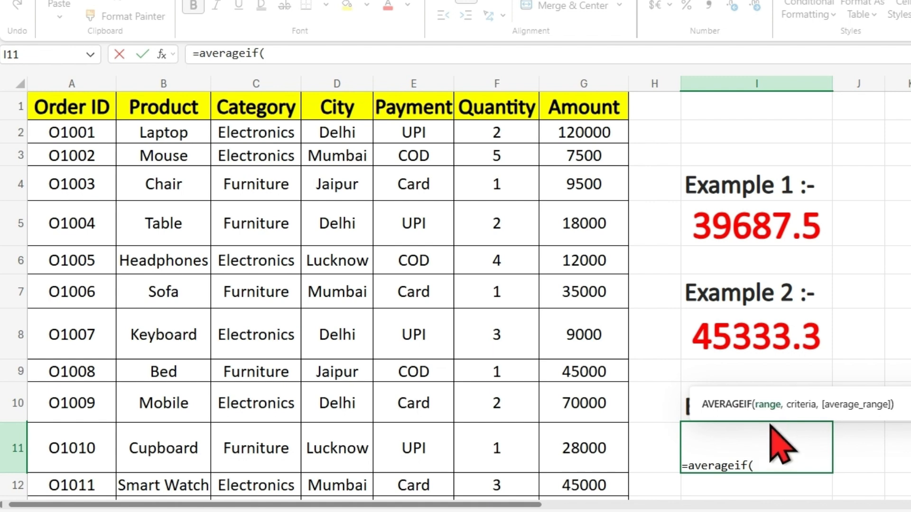
drag(405, 127, 412, 418)
text(,"upi",)
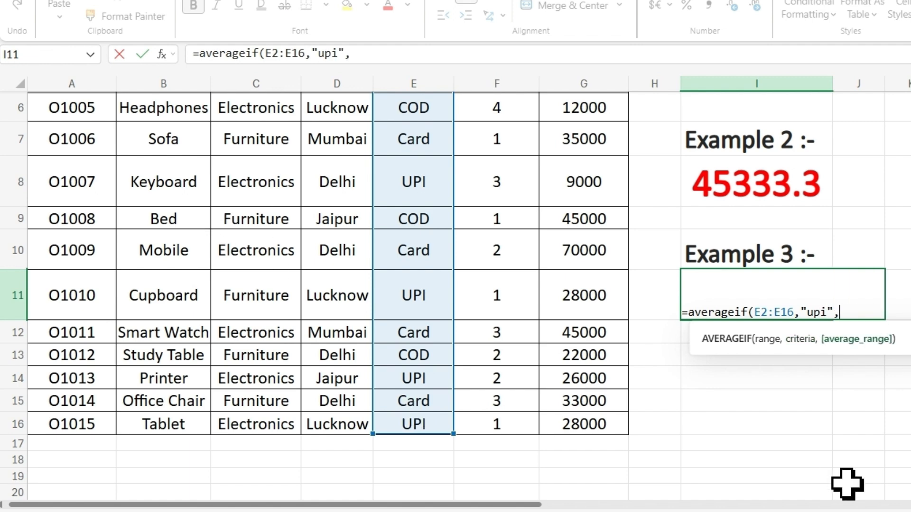
drag(575, 421, 611, 139)
text())
key(Return)
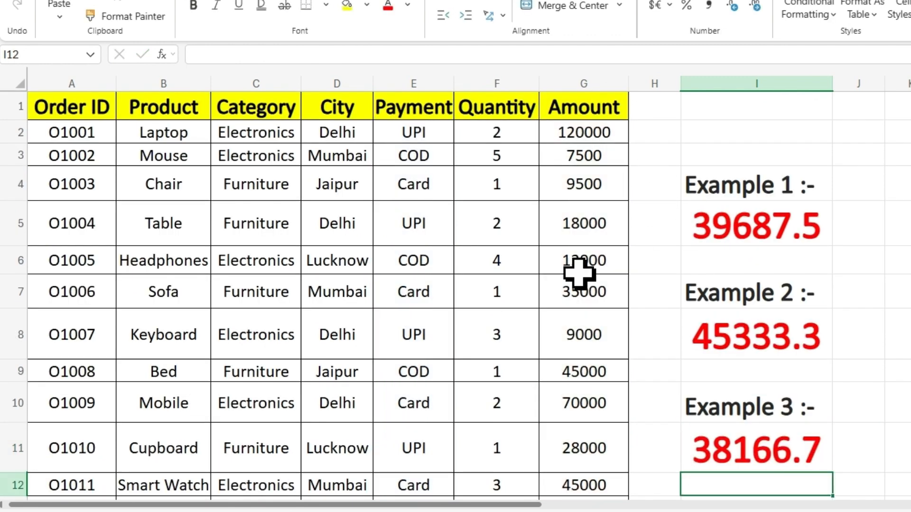
click(794, 455)
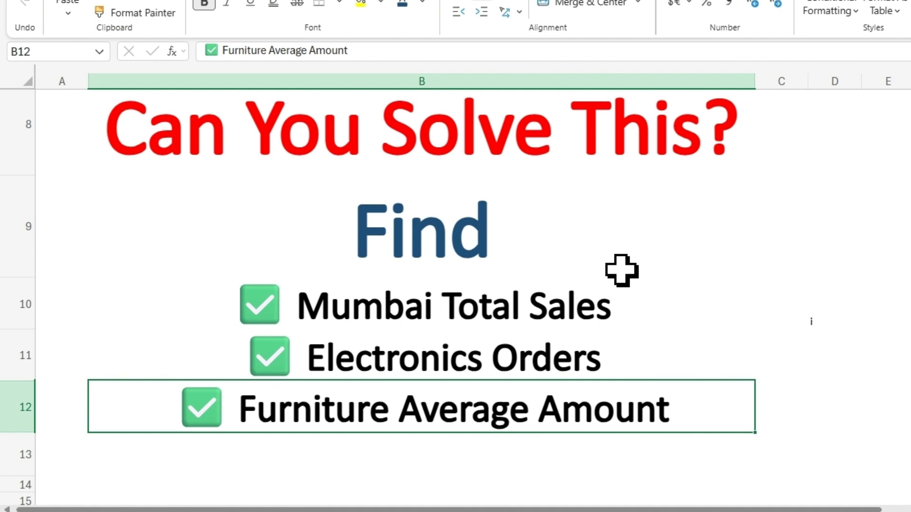
Go through the practice tasks on Mumbai sales, Electronics orders and Furniture average, and the two Next Class questions in cells B9 and B10
click(593, 307)
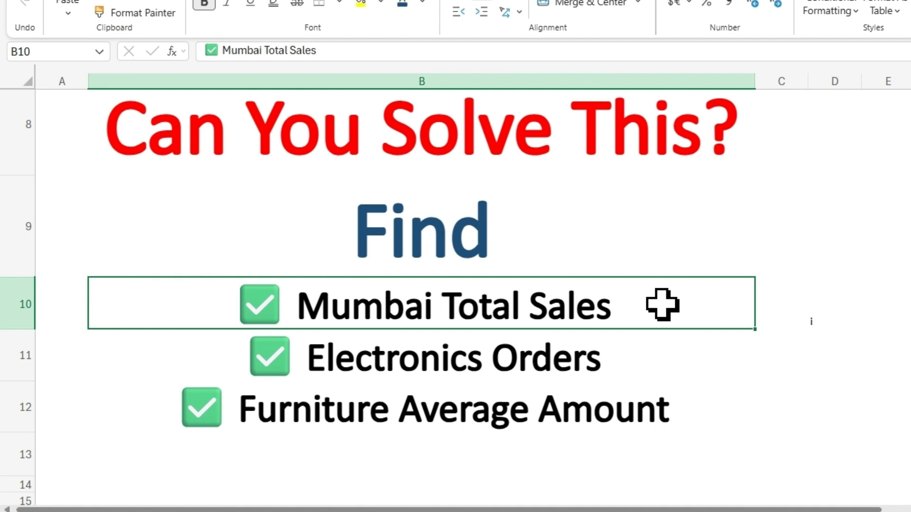
click(663, 356)
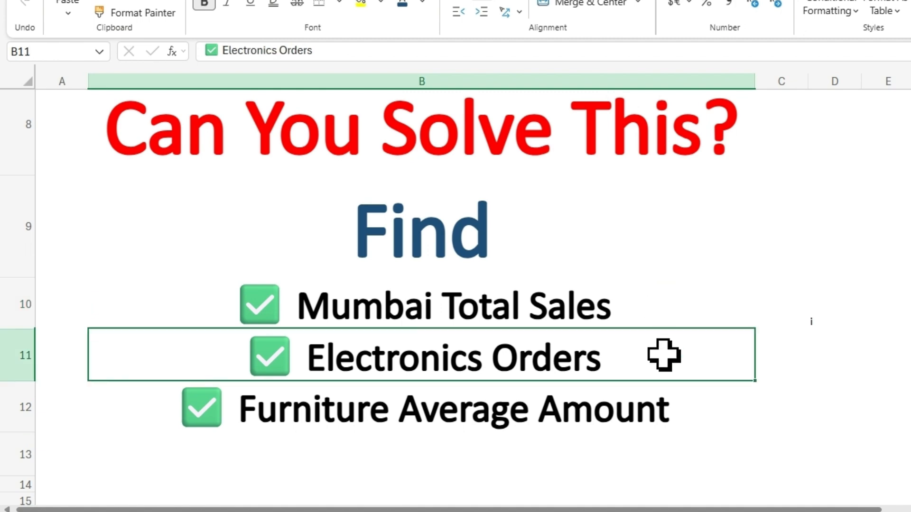
click(714, 413)
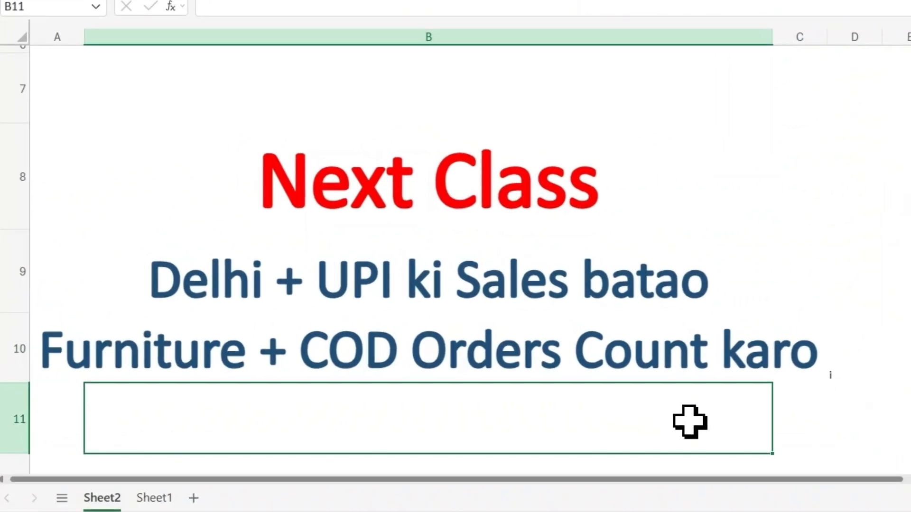
click(488, 295)
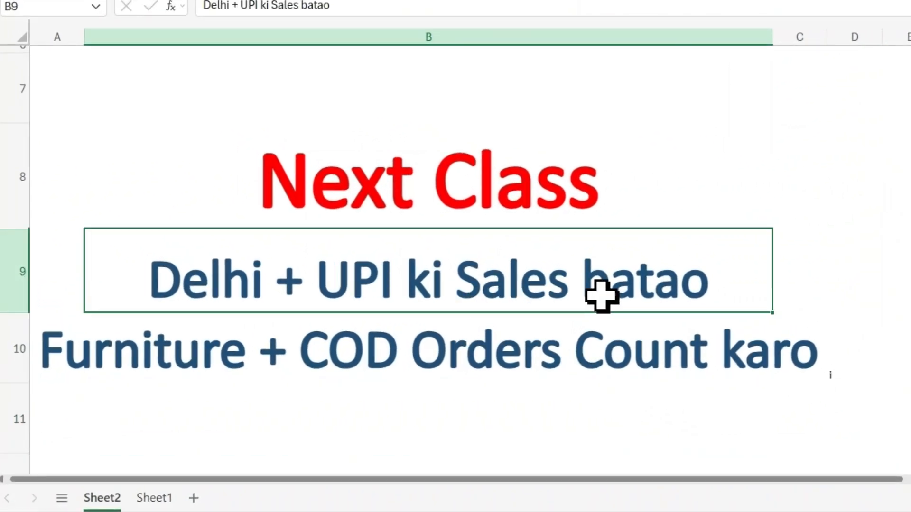
click(452, 359)
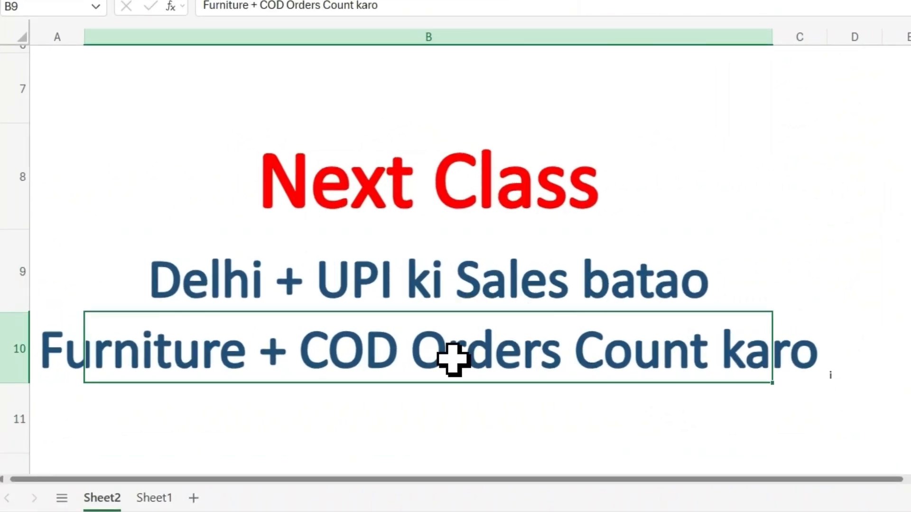